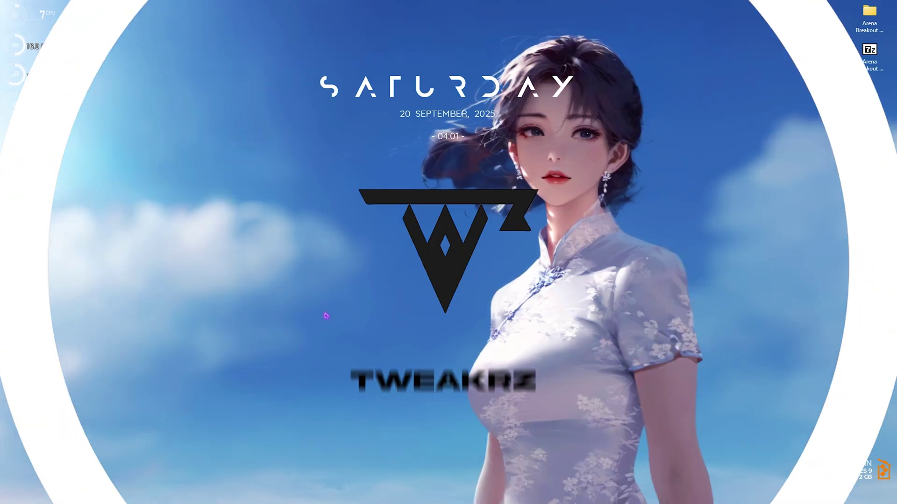
Launch Windows Settings and view the Personalization > Colors page.
key(super)
text(settings)
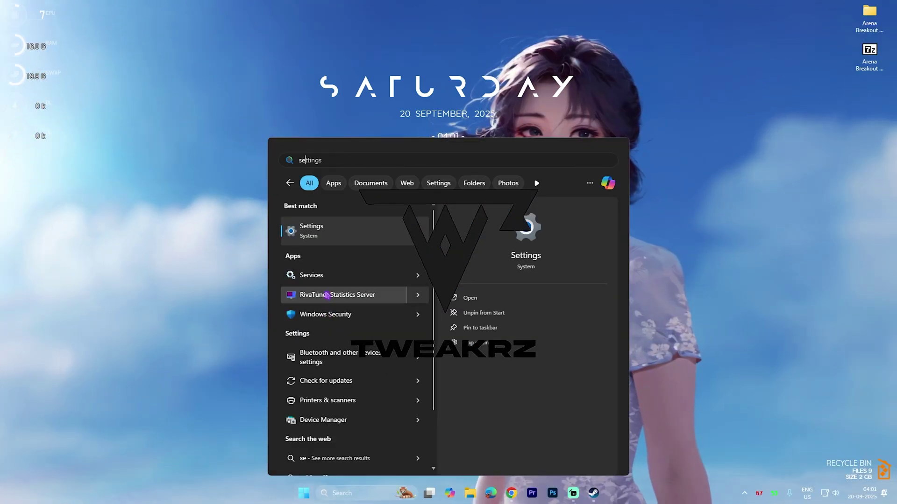
click(350, 237)
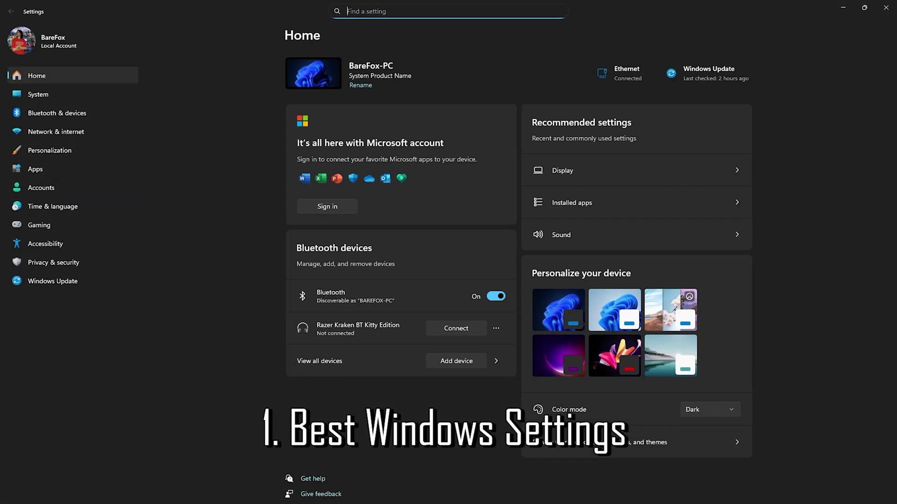
click(44, 158)
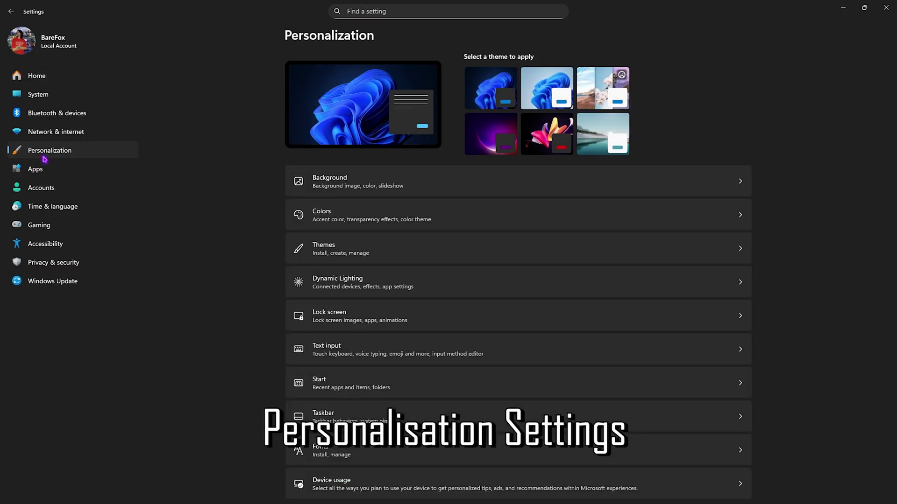
click(312, 209)
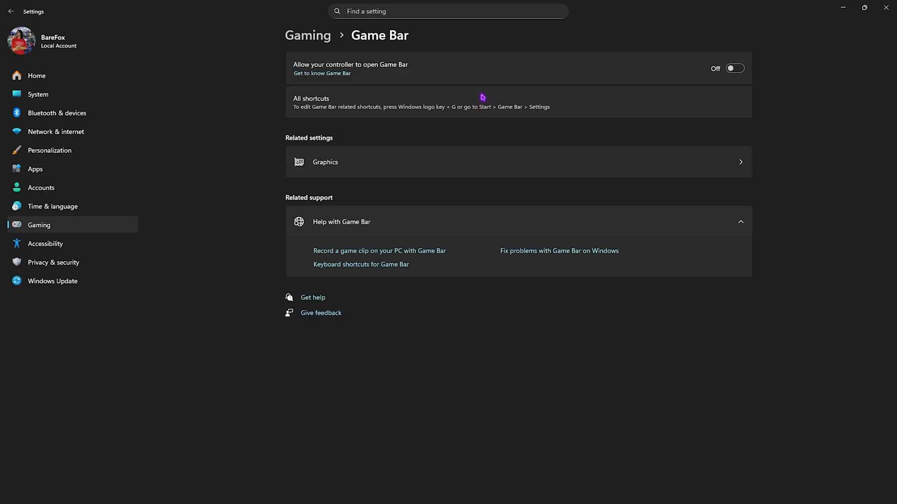
Check that Game Mode is on, then go to the Display Graphics page.
click(322, 36)
click(337, 131)
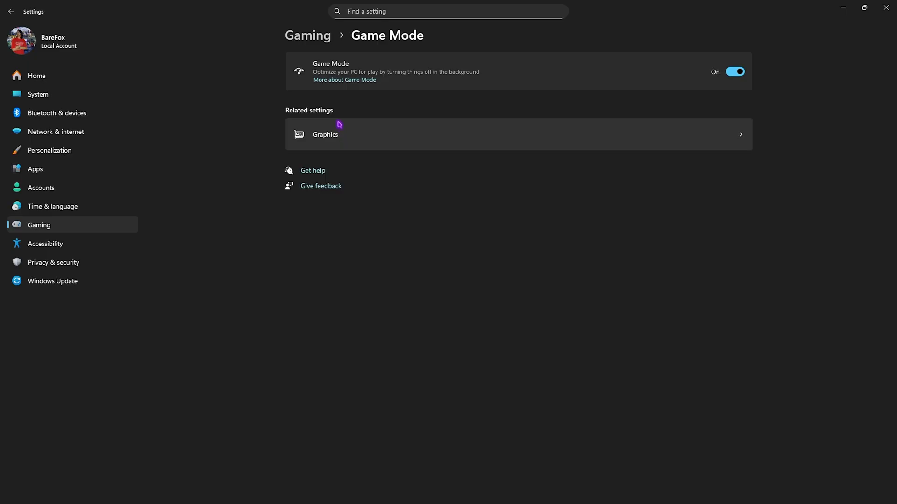
click(319, 137)
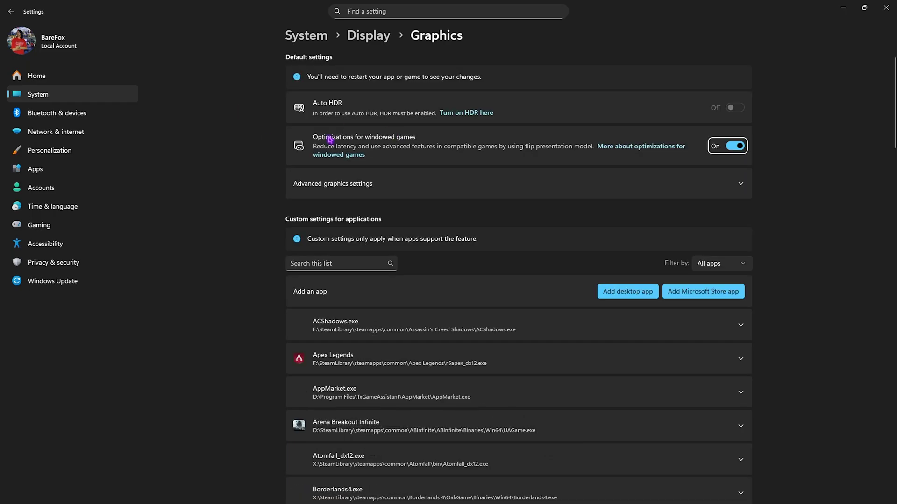
Expand advanced graphics settings and add ABInfinite\Binaries\Win64\GameLoader.exe as a custom graphics app.
click(309, 188)
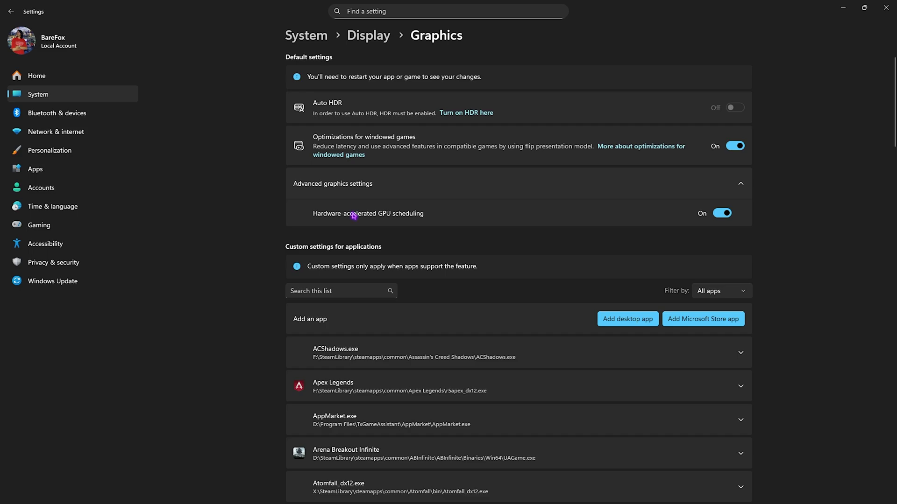
scroll(354, 215, down, 3)
click(620, 184)
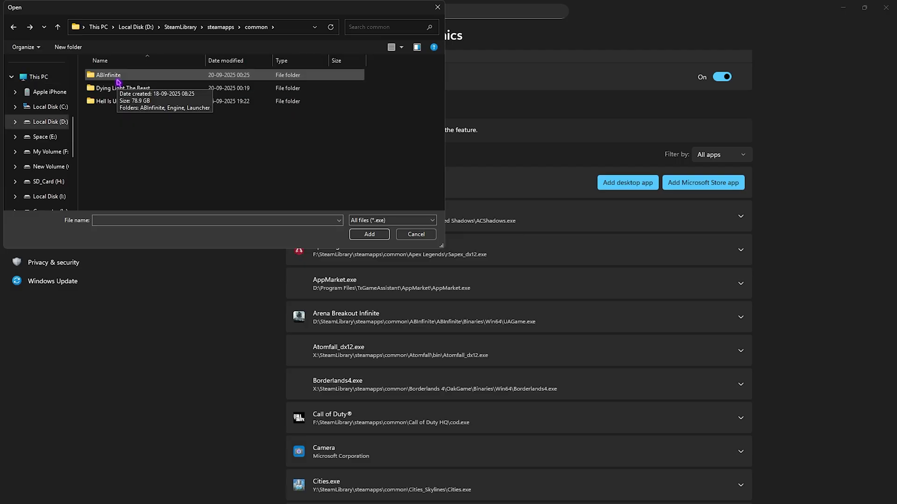
double_click(116, 77)
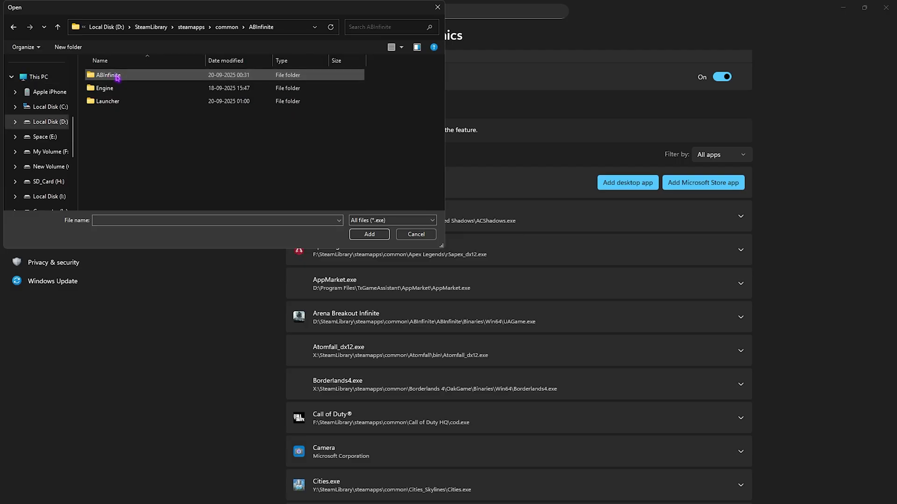
double_click(150, 79)
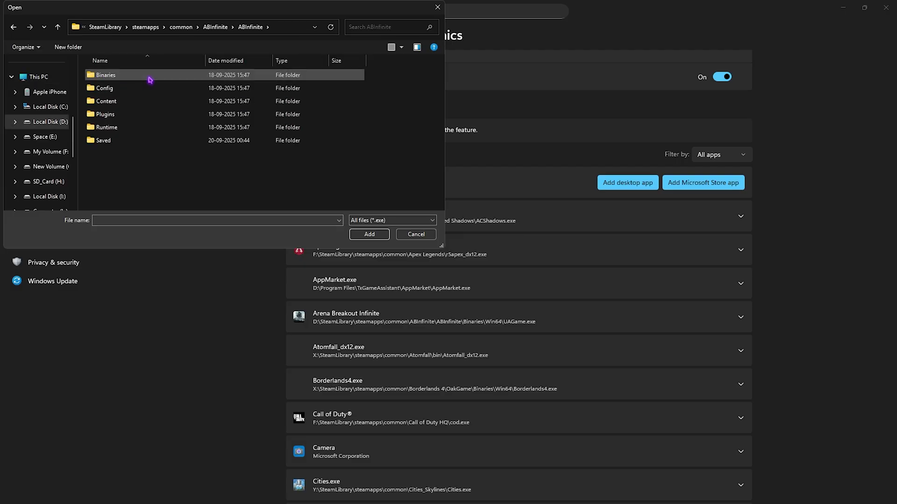
double_click(150, 76)
double_click(153, 89)
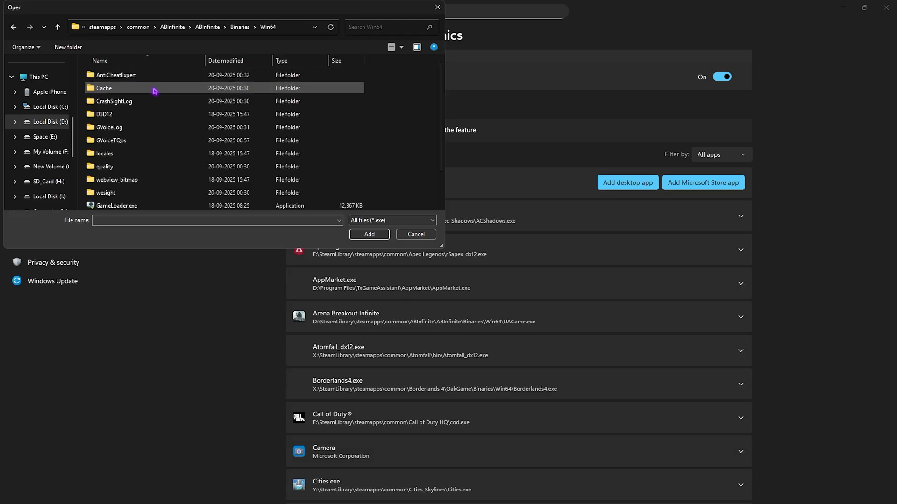
scroll(159, 121, down, 2)
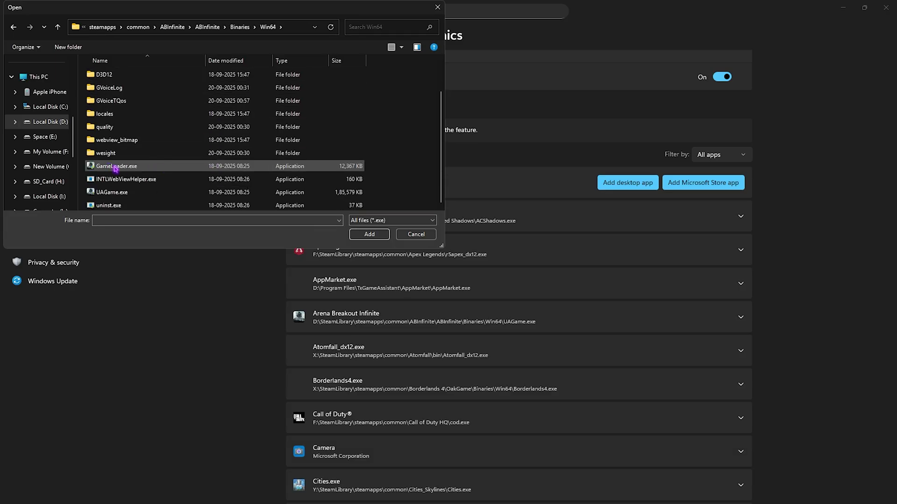
click(116, 168)
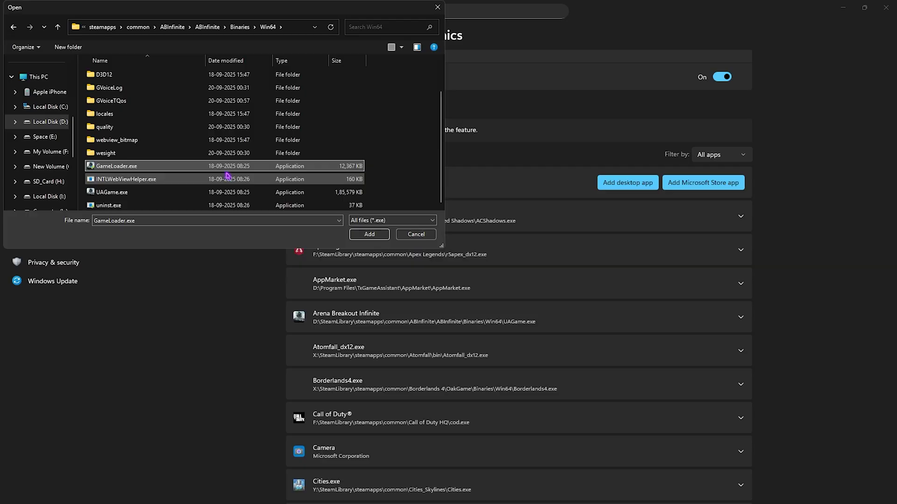
click(366, 233)
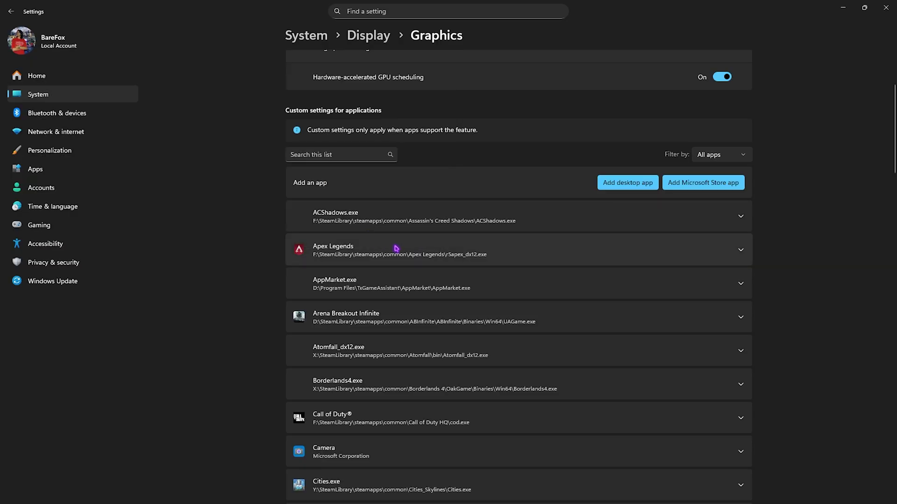
Set Arena Breakout Infinite's GPU preference to High Performance.
click(423, 315)
click(611, 346)
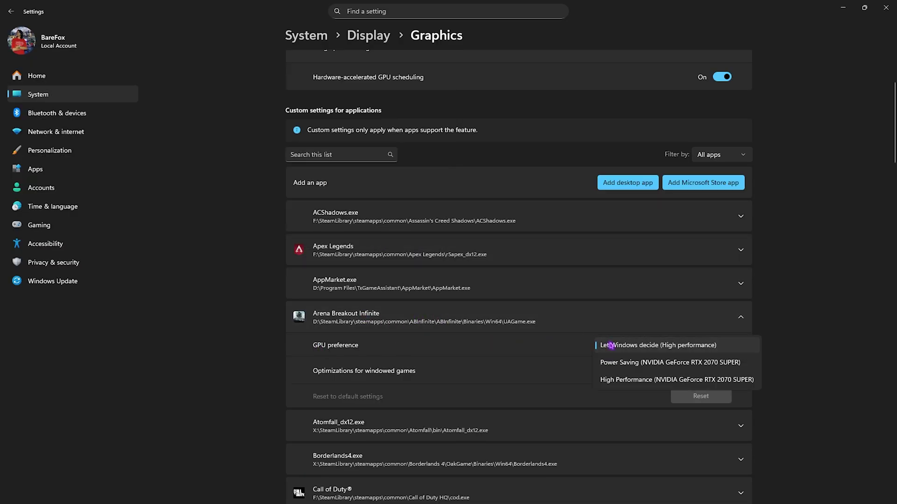
click(623, 380)
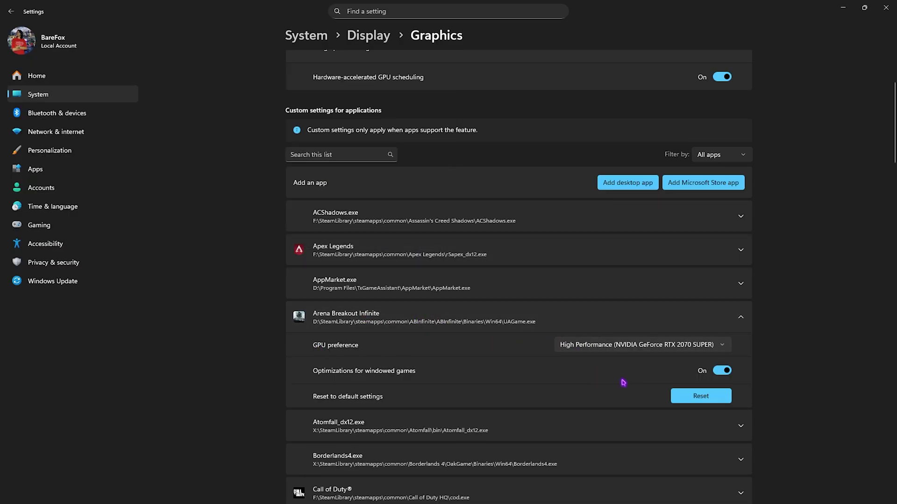
Add UAGame.exe to the graphics list, keeping its GPU preference at High Performance.
click(634, 188)
click(112, 193)
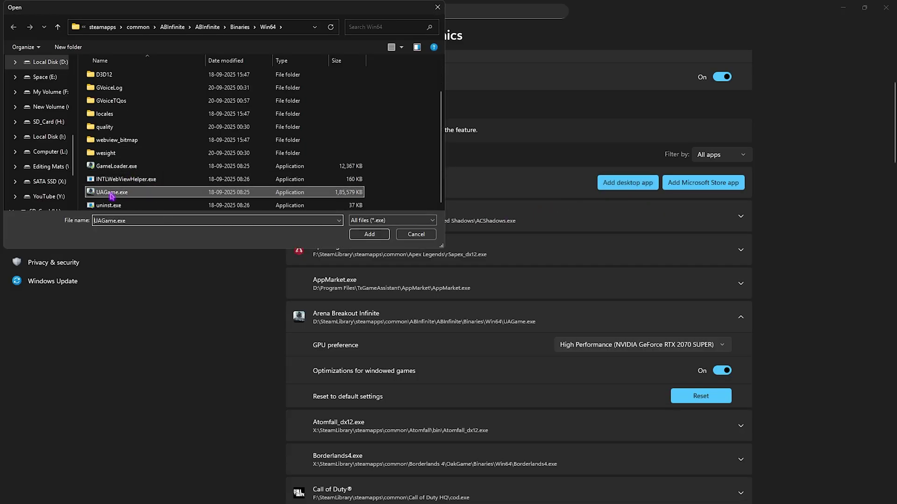
click(379, 236)
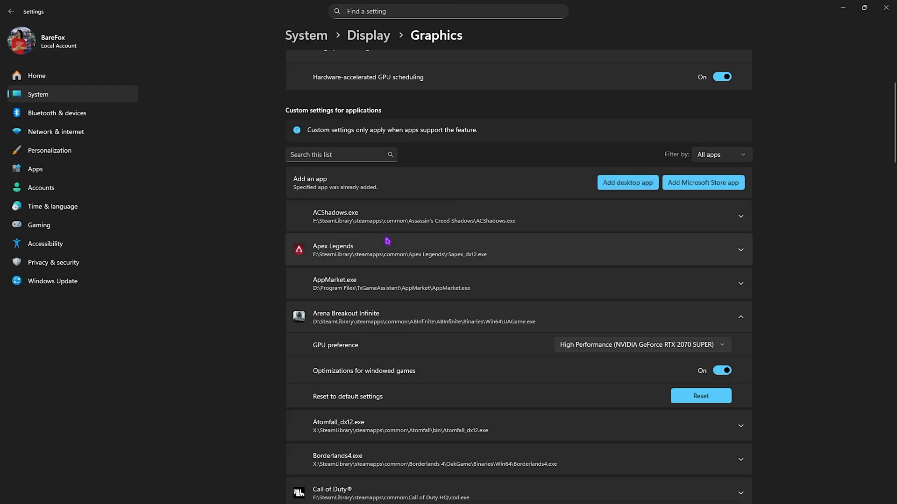
scroll(483, 323, down, 2)
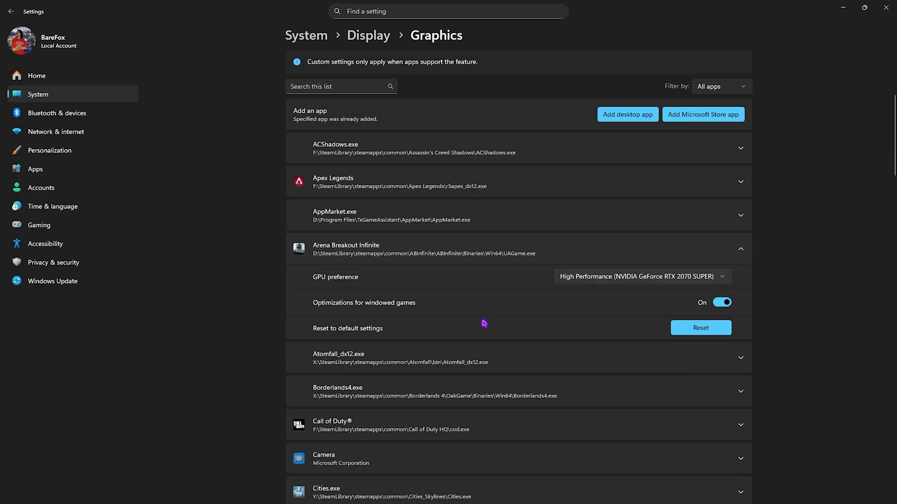
click(576, 279)
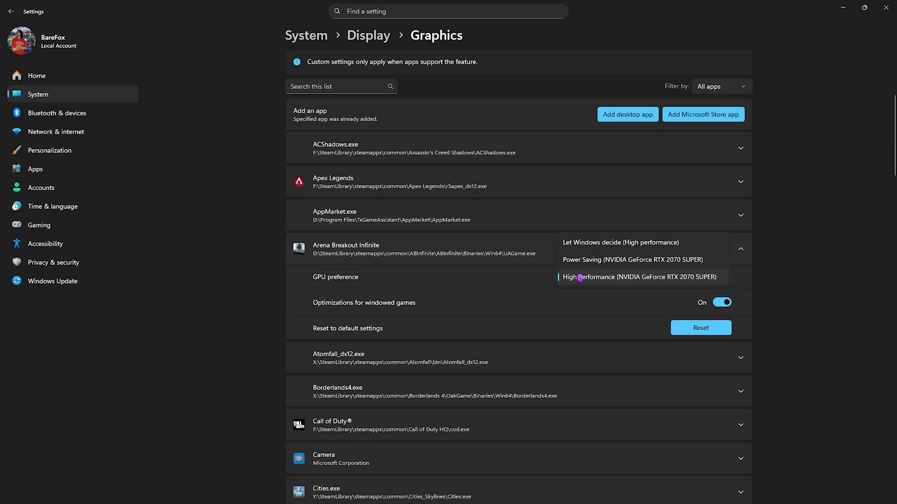
click(580, 279)
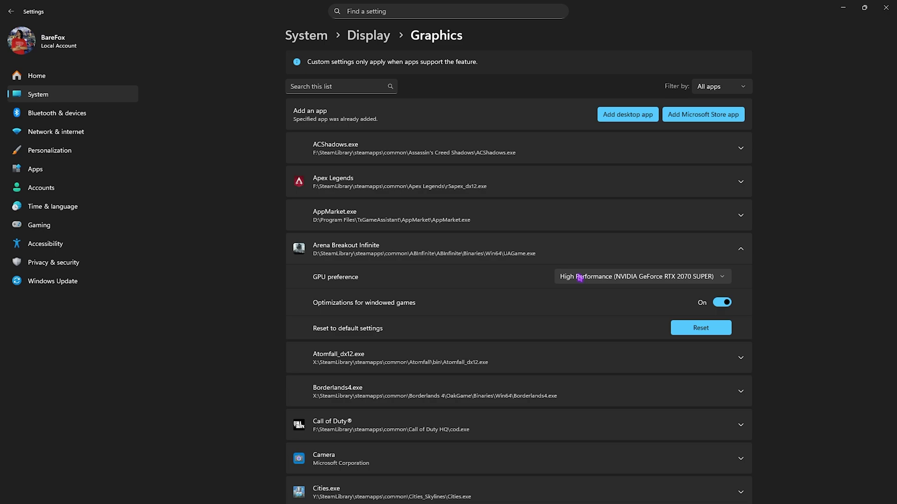
Close Settings and open Arena Breakout: Infinite's local files from Steam.
click(886, 7)
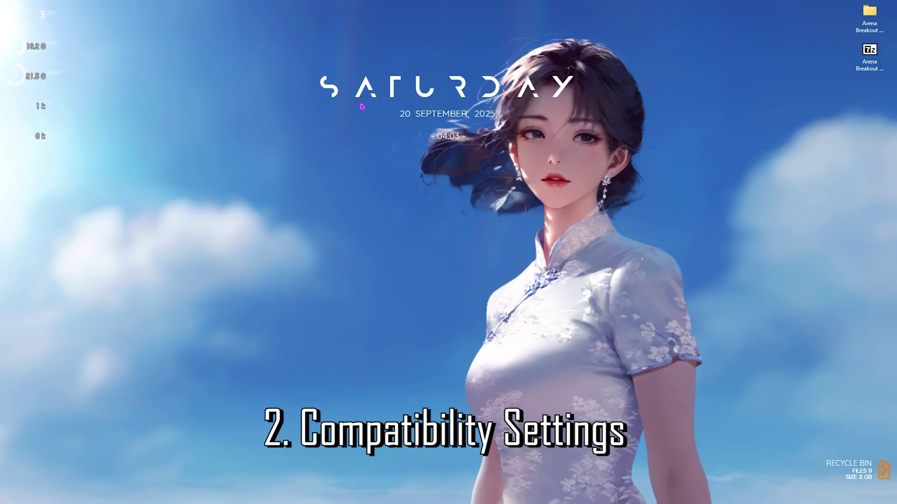
key(super)
text(steam)
click(354, 235)
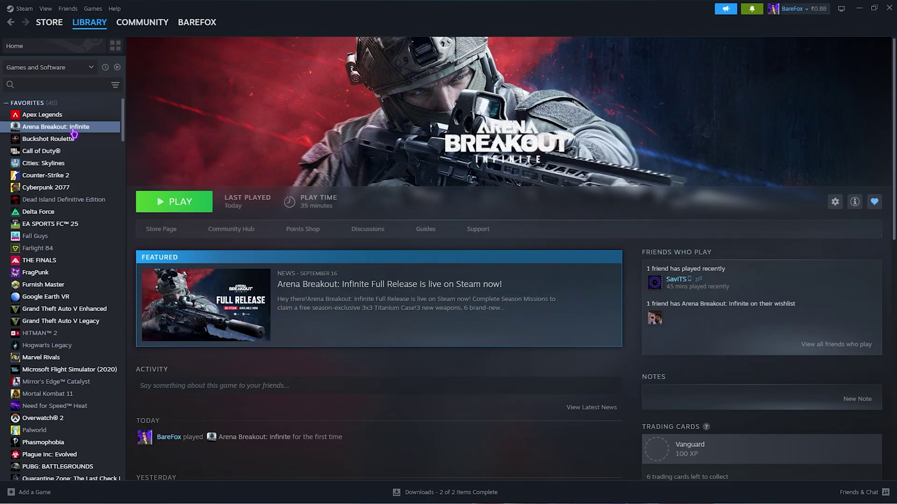
right_click(74, 134)
mouse_move(105, 189)
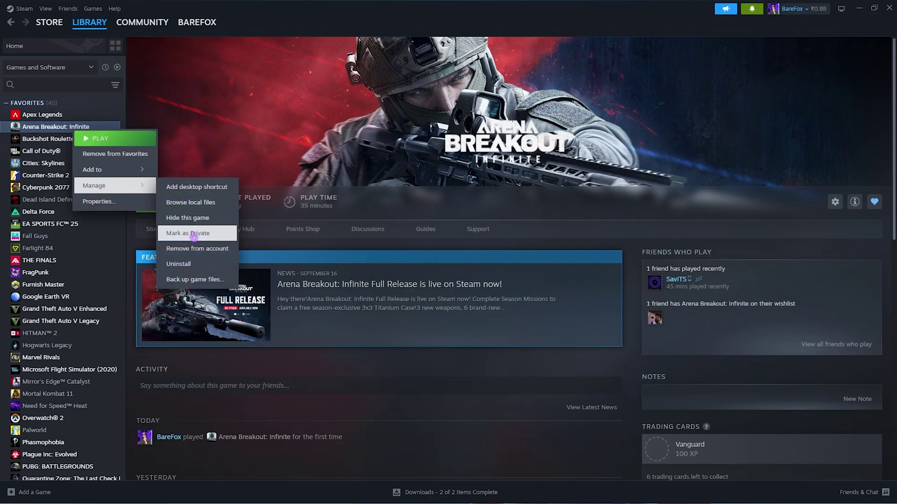
click(190, 202)
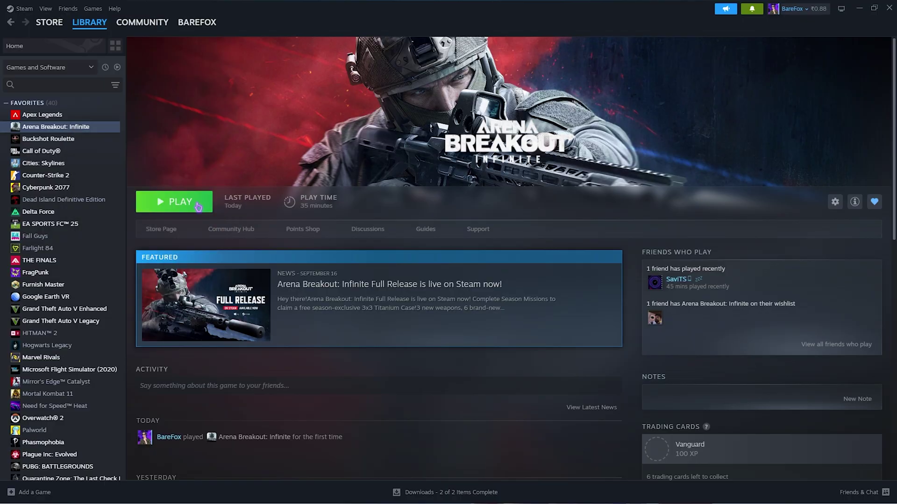
Maximise Explorer and navigate to ABInfinite\Binaries\Win64 to find UAGame.exe.
key(super+Up)
double_click(135, 80)
double_click(136, 80)
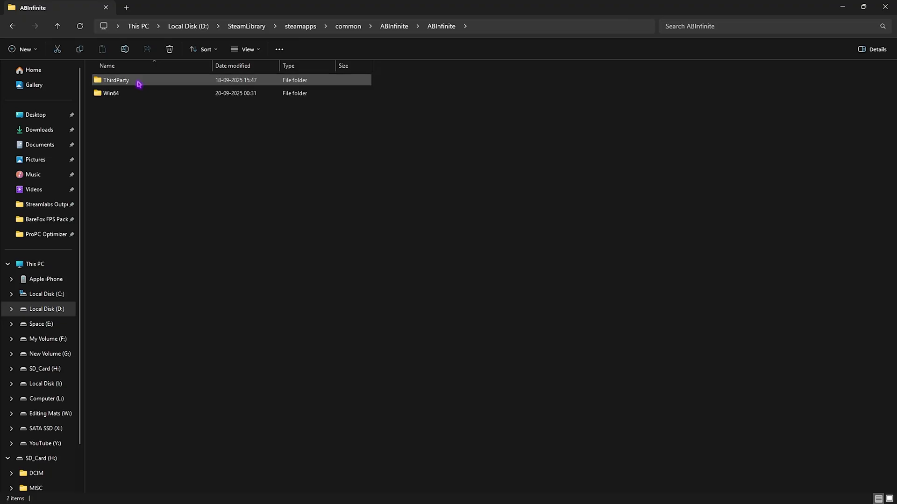
double_click(135, 92)
scroll(145, 231, down, 5)
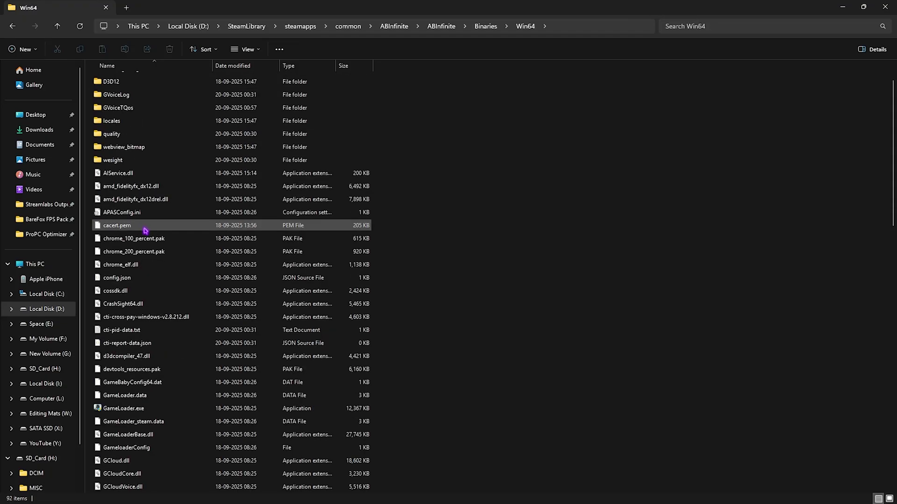
scroll(154, 283, down, 15)
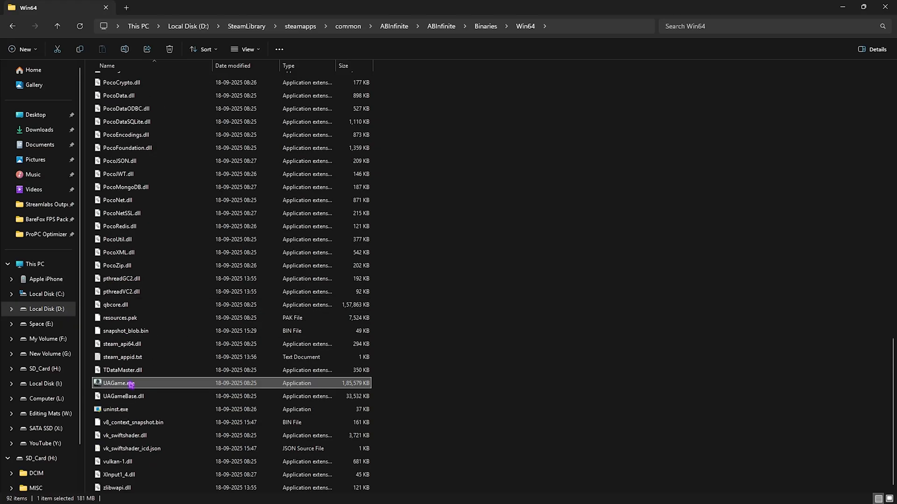
Disable fullscreen optimizations and override high DPI scaling for UAGame.exe, then apply.
right_click(130, 384)
click(179, 319)
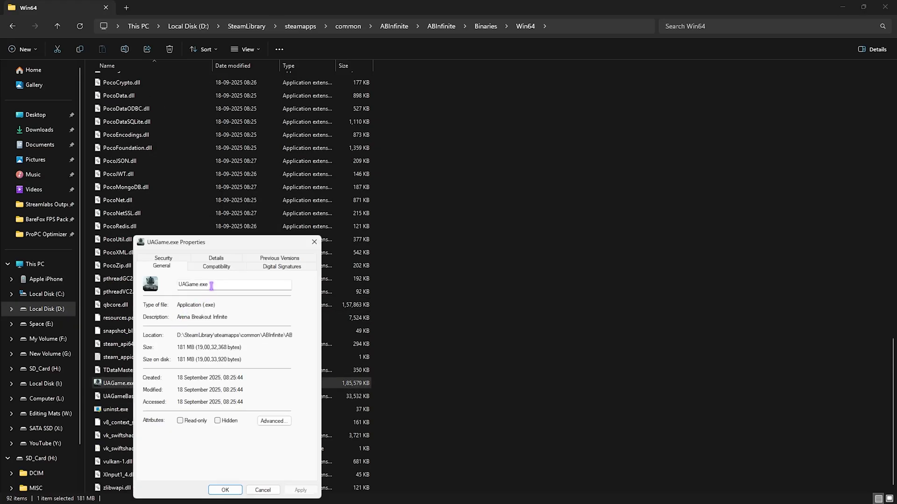
click(222, 268)
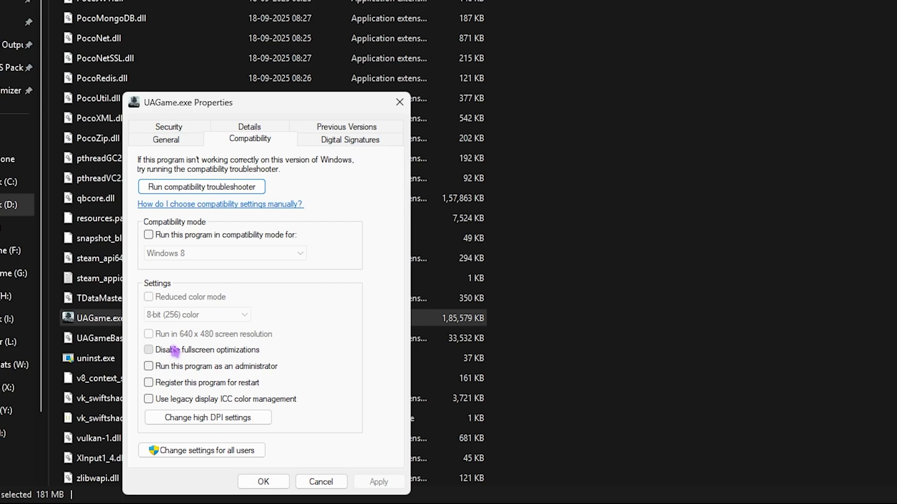
click(150, 404)
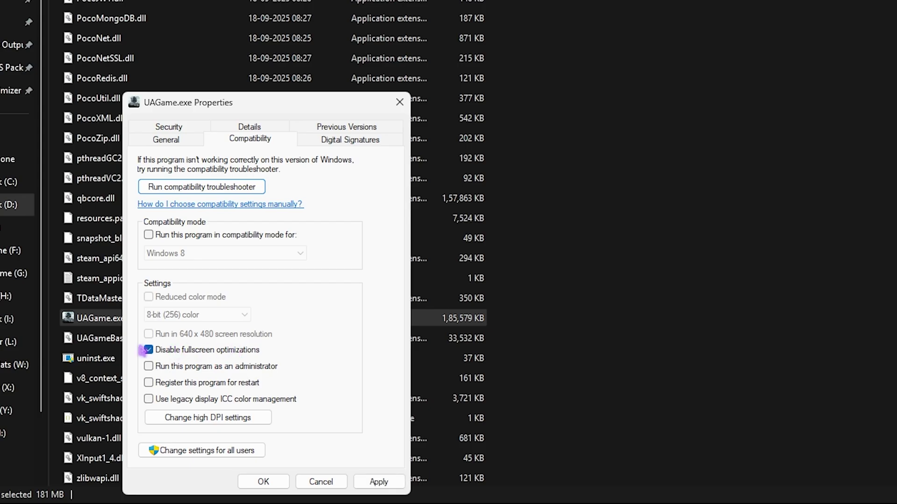
click(212, 422)
click(207, 386)
click(318, 430)
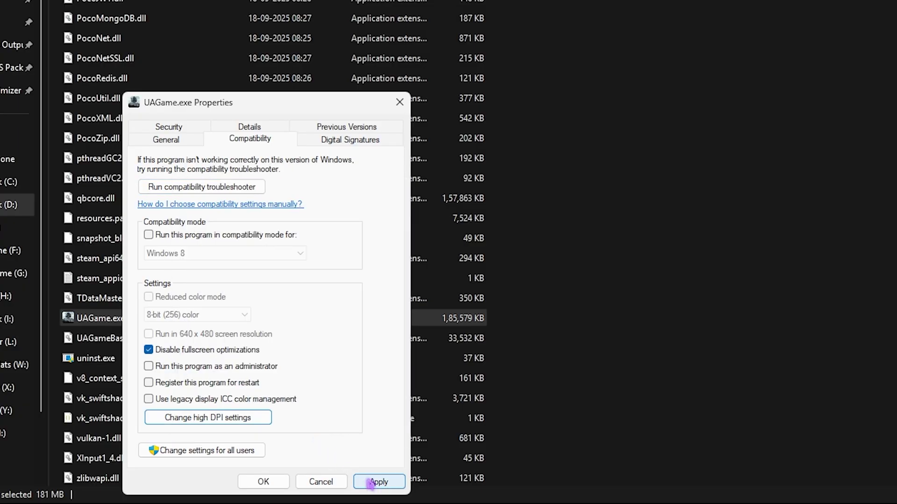
click(376, 482)
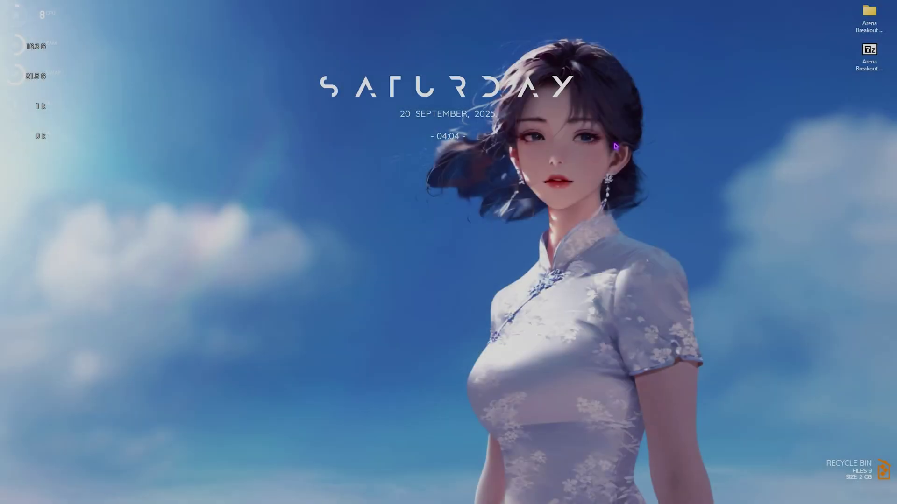
Open the Group Policy Editor at Administrative Templates > Windows Components > App Privacy.
key(super)
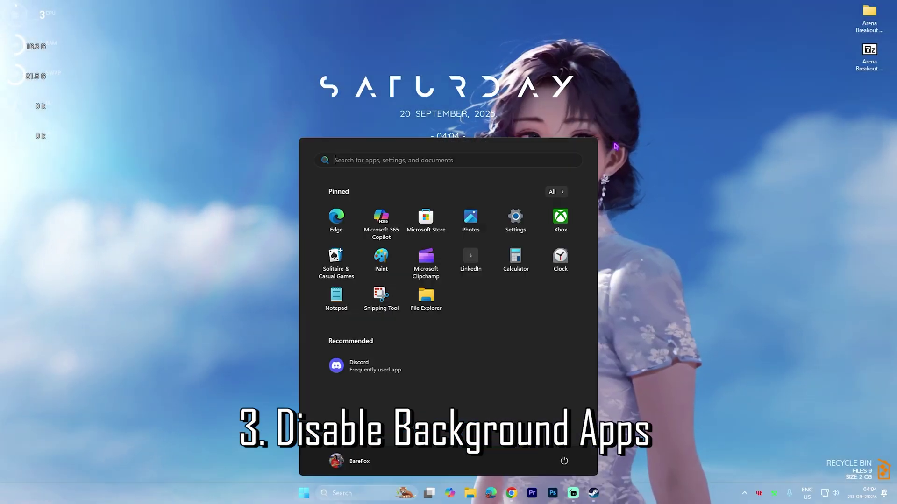
text(edit group policy)
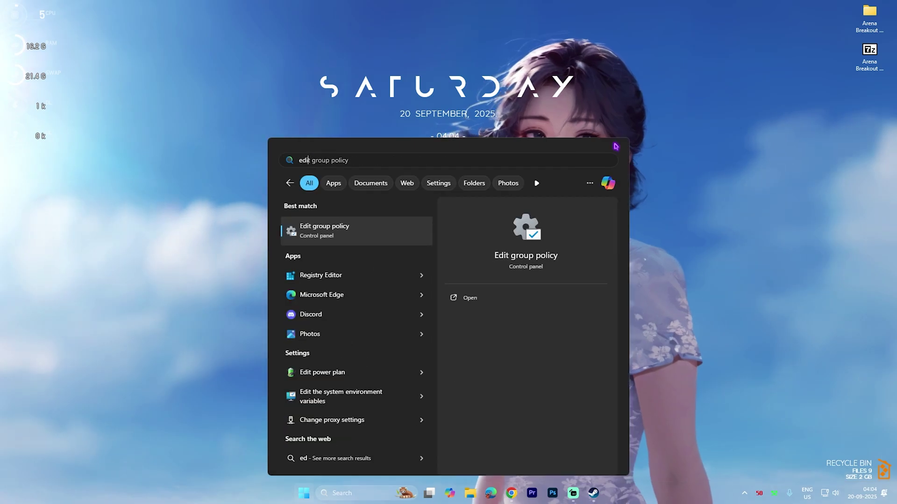
key(Return)
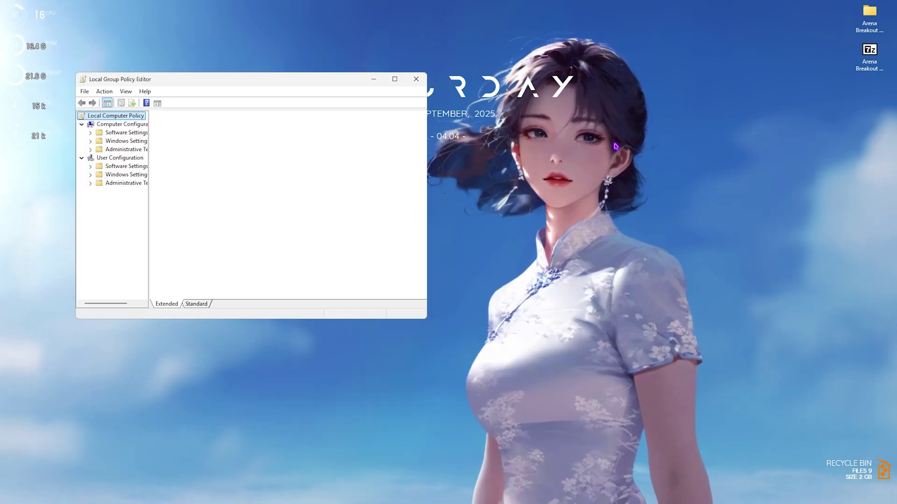
double_click(209, 77)
double_click(206, 64)
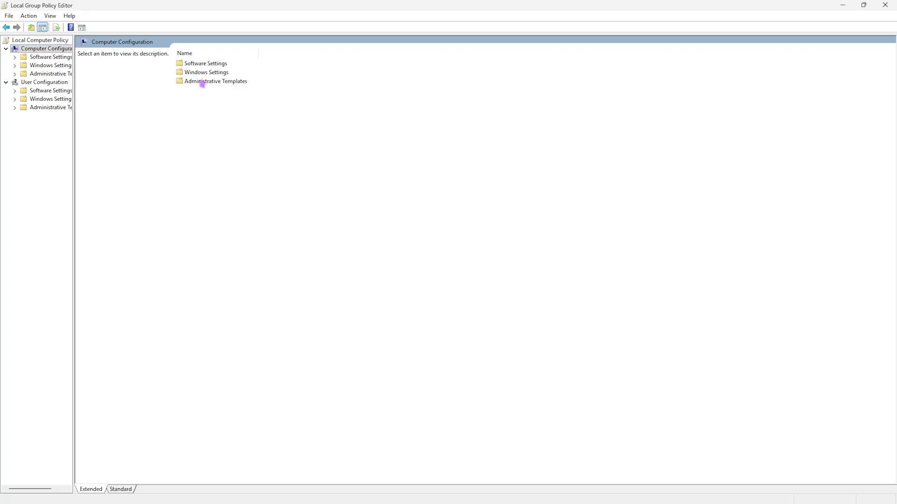
double_click(202, 82)
double_click(208, 126)
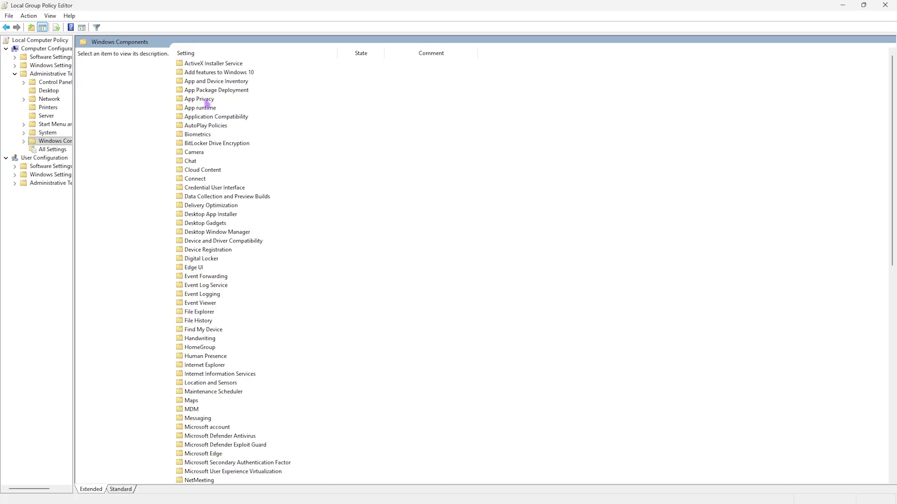
double_click(207, 100)
Enable 'Let Windows apps run in the background' with Force Deny as the default.
click(242, 277)
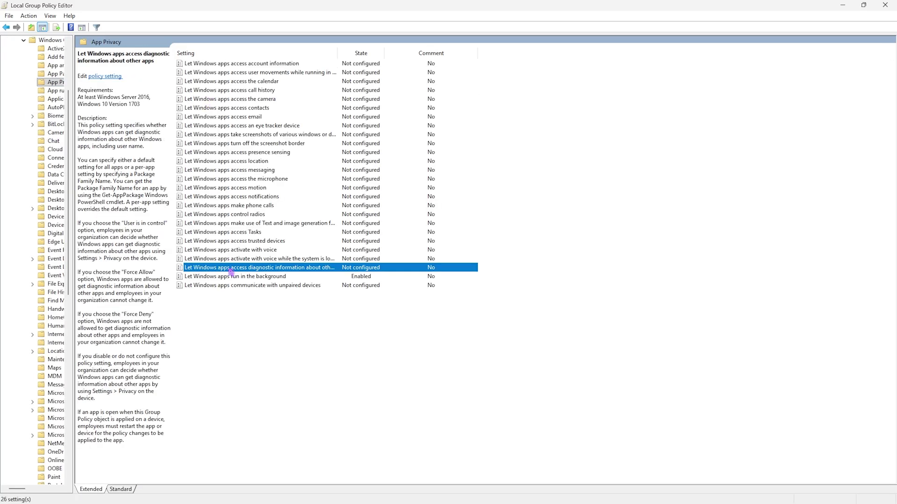
double_click(276, 276)
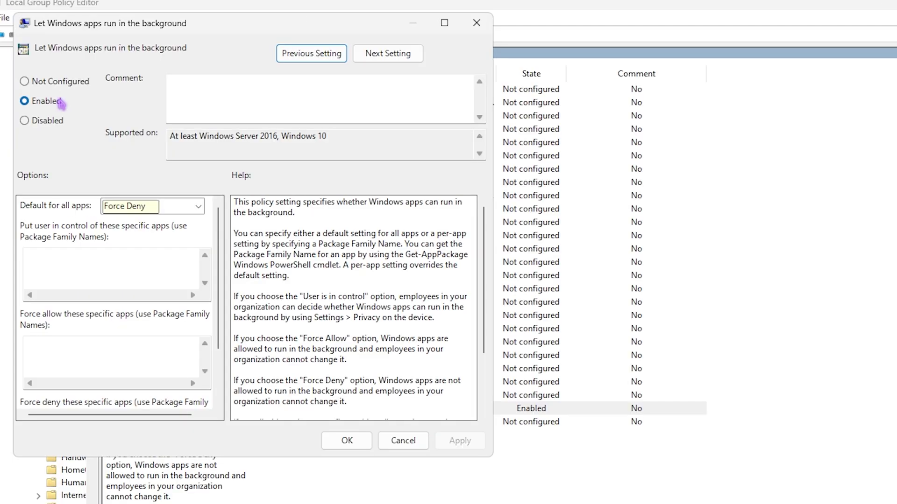
click(151, 205)
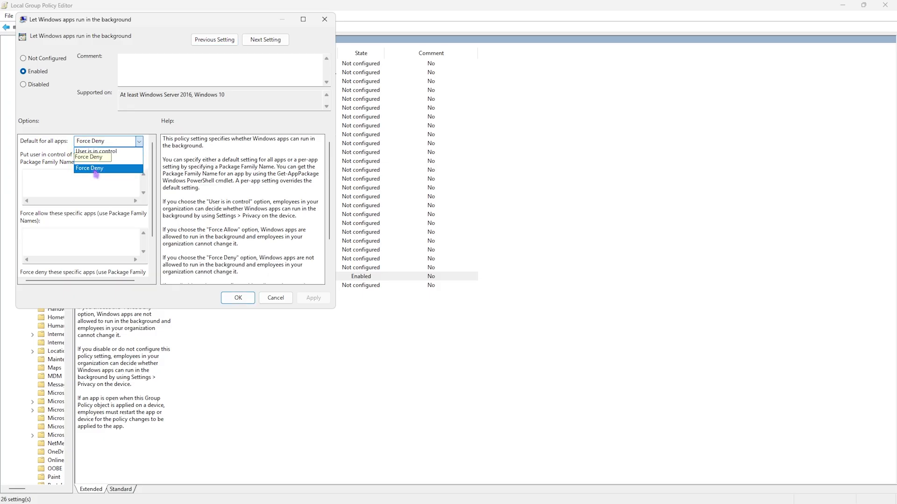
click(131, 253)
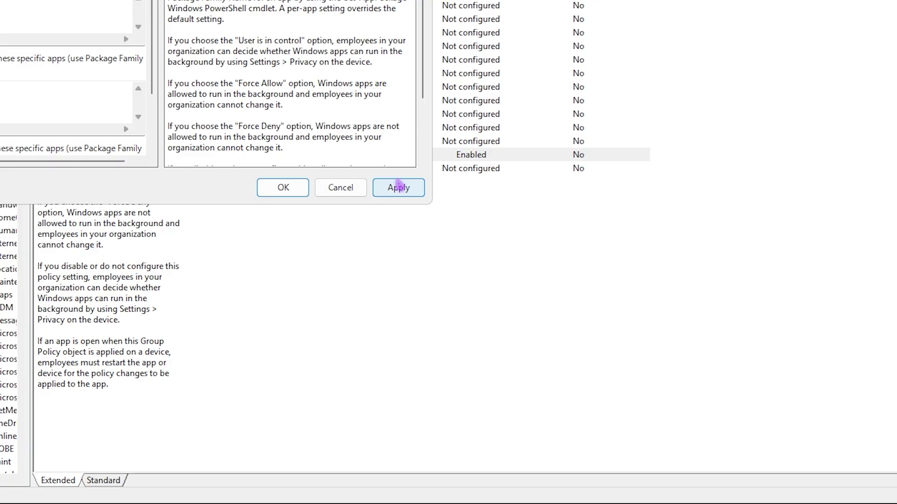
click(312, 297)
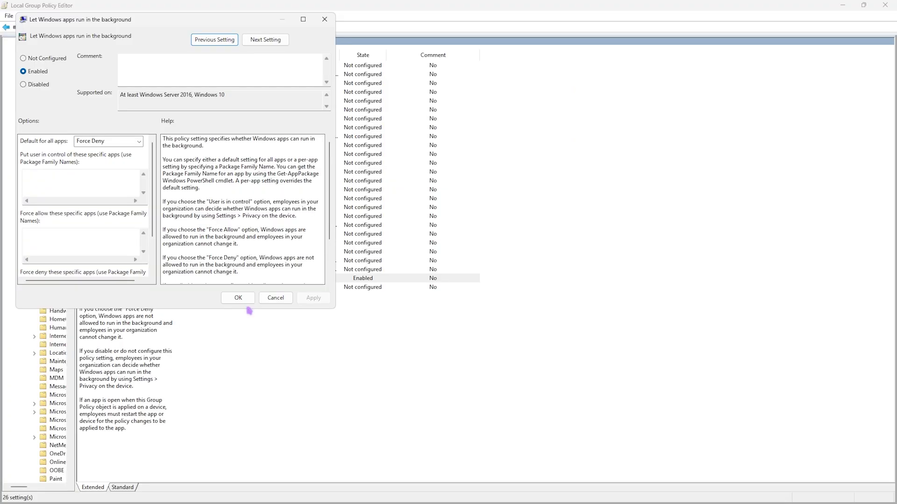
click(248, 298)
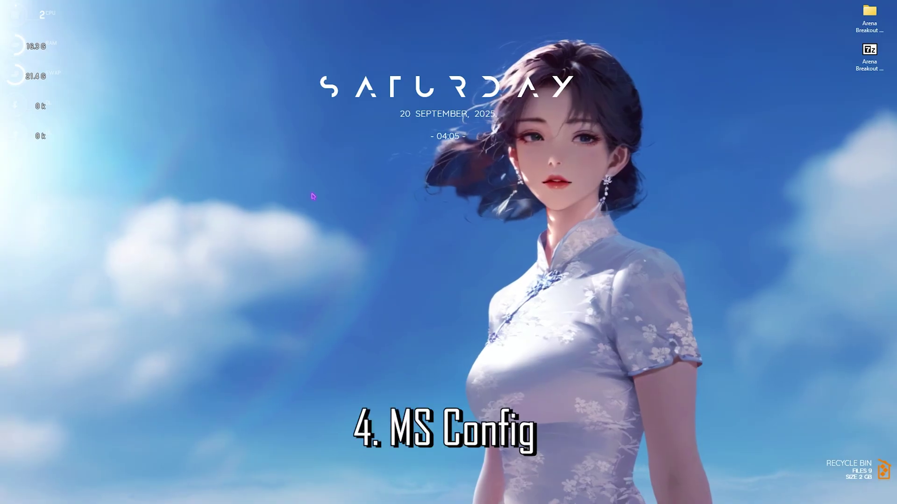
Run msconfig and hide all Microsoft services on the Services tab.
key(super+r)
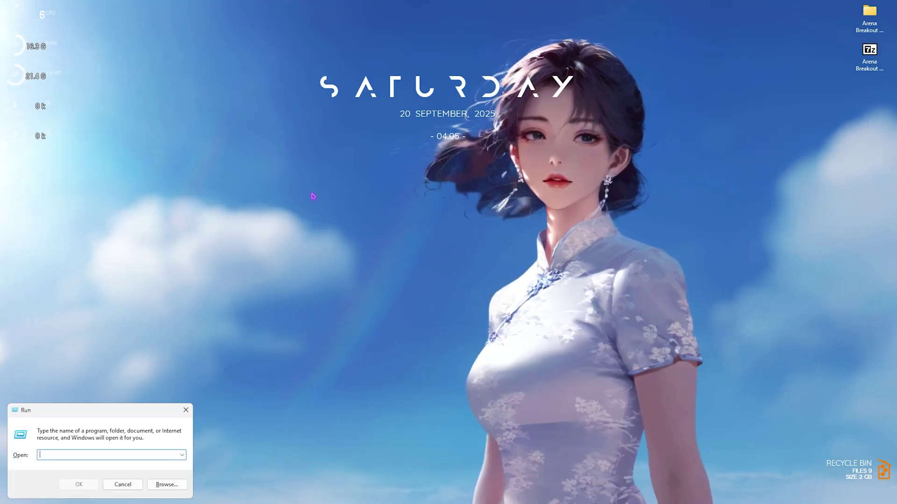
text(msconfig)
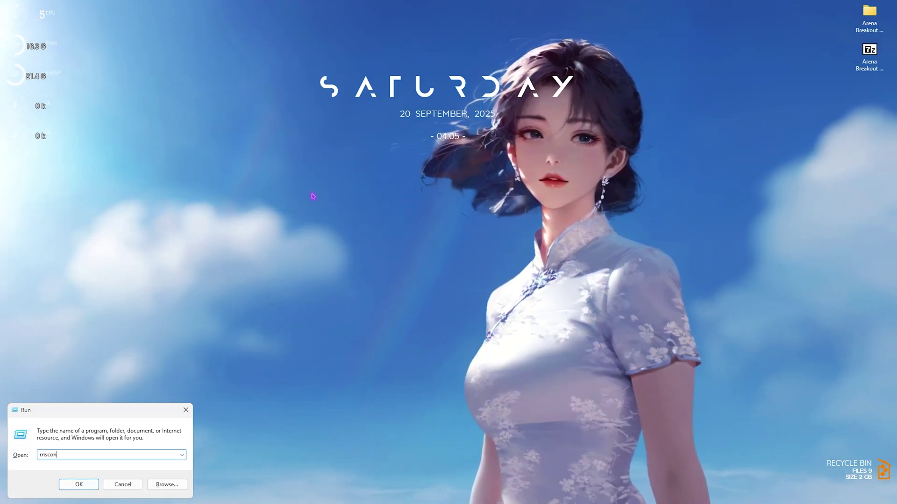
key(Return)
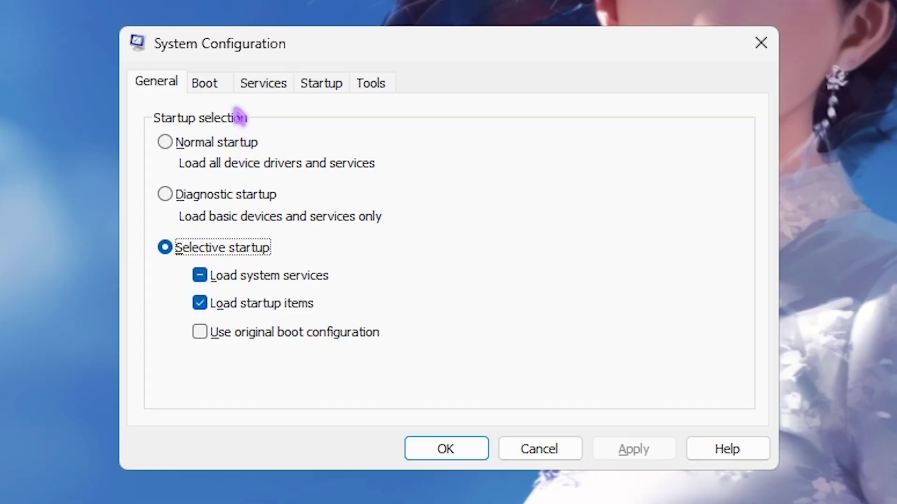
click(373, 179)
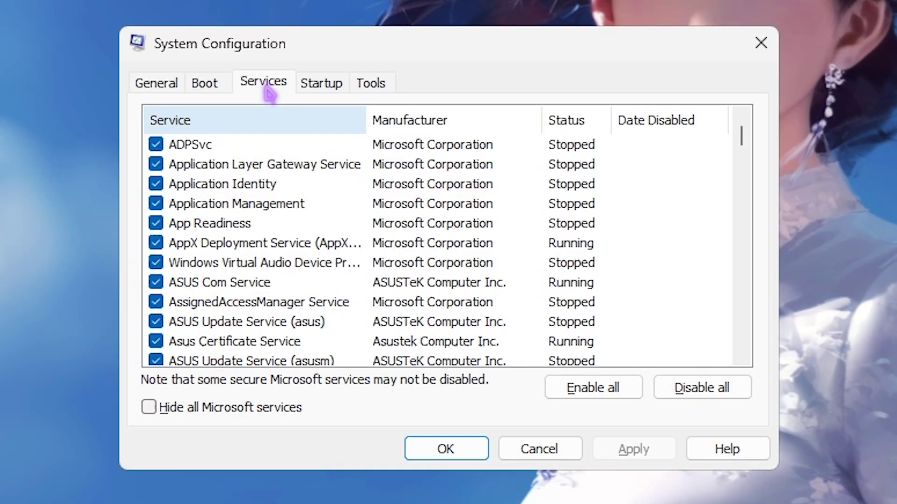
click(210, 408)
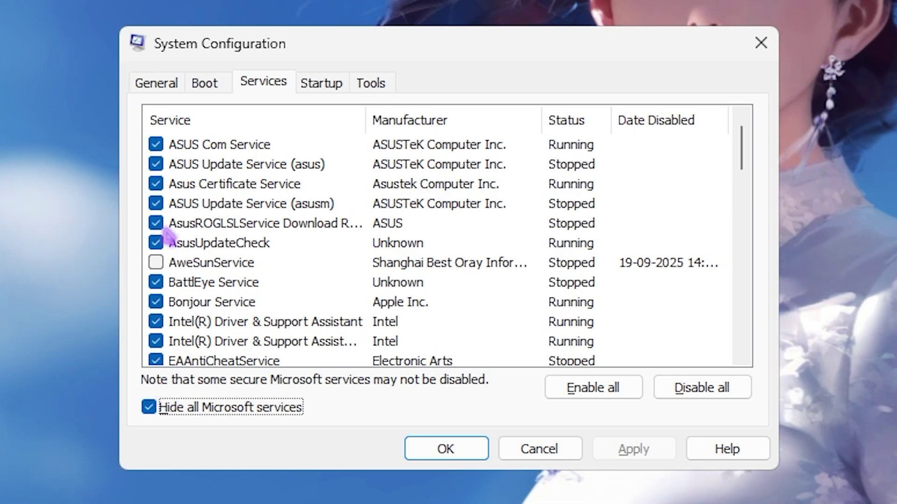
Look through the remaining non-Microsoft services, then switch to the Startup tab.
scroll(244, 189, down, 1)
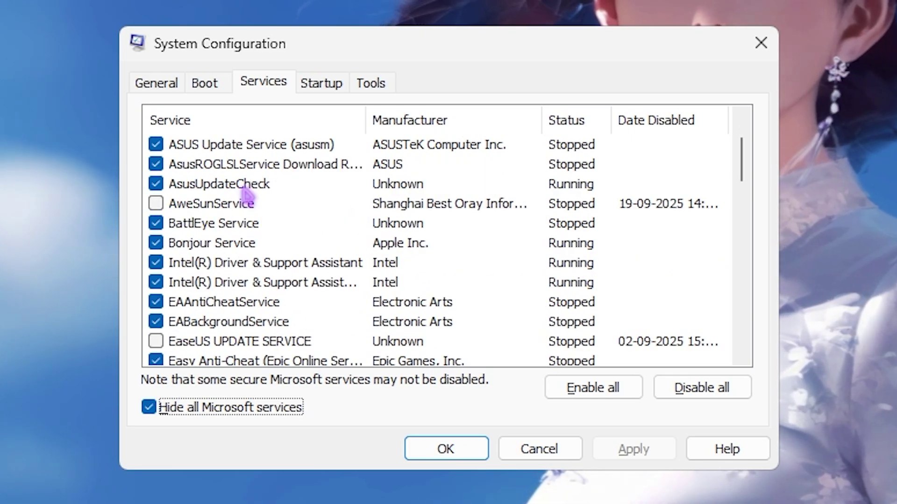
scroll(246, 192, down, 1)
scroll(246, 193, down, 7)
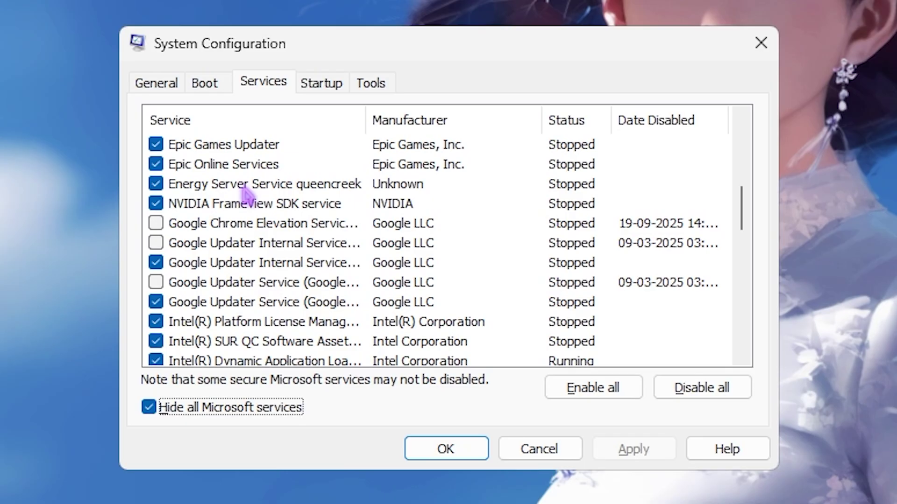
scroll(246, 192, down, 6)
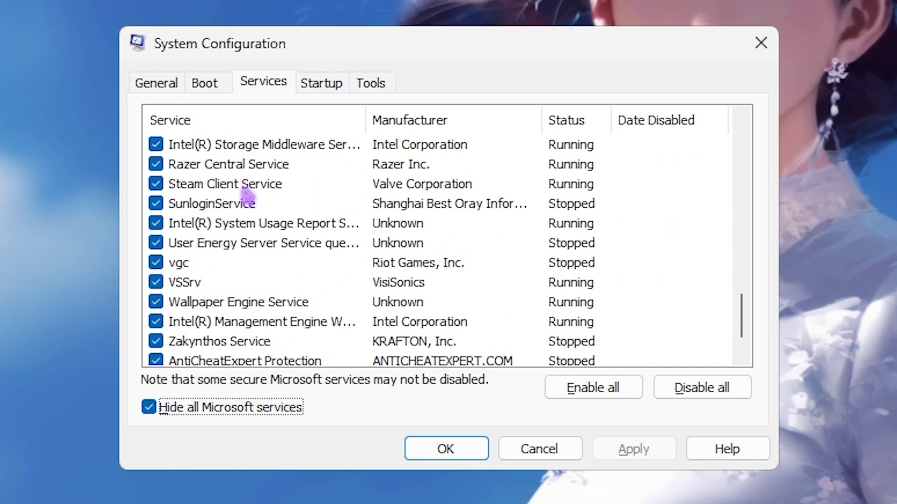
scroll(246, 192, up, 10)
scroll(247, 193, up, 6)
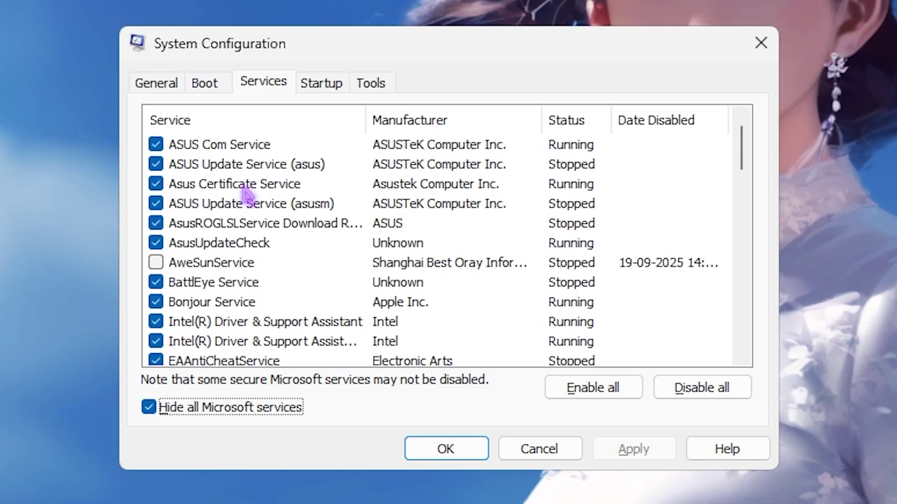
click(312, 84)
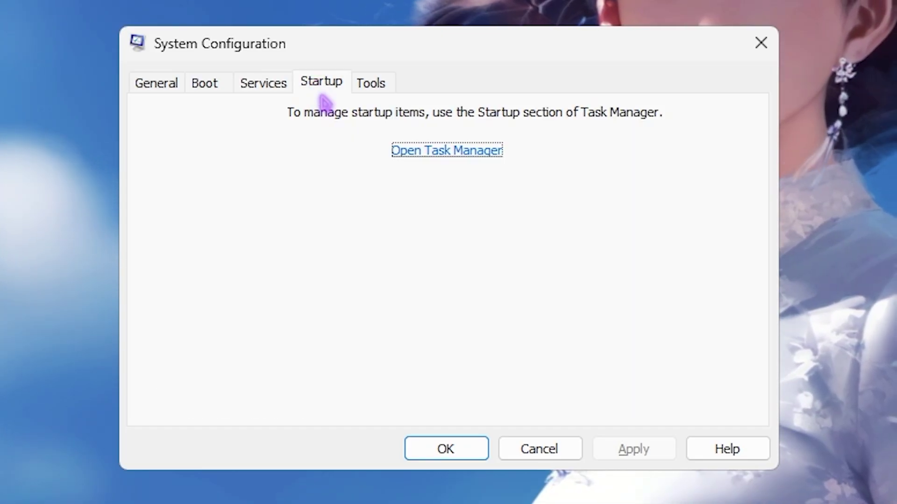
Open Task Manager's Startup apps and check TranslucentTB's options without disabling it.
click(441, 154)
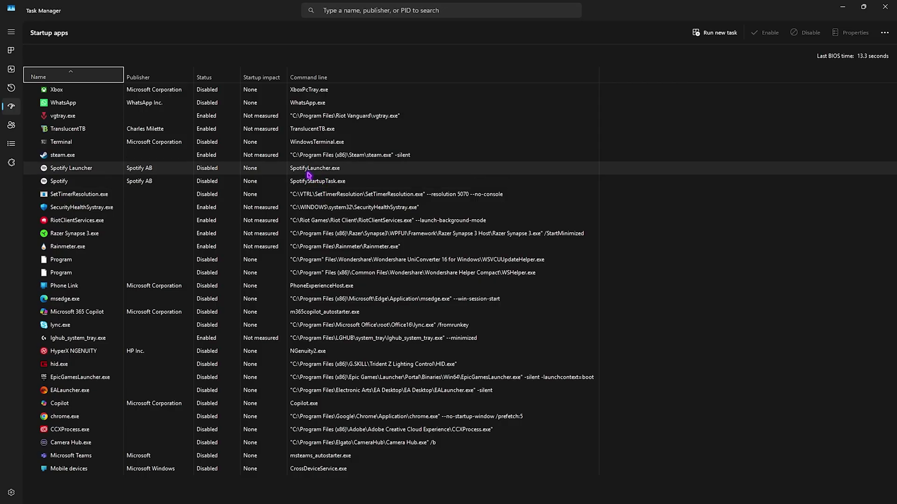
right_click(214, 134)
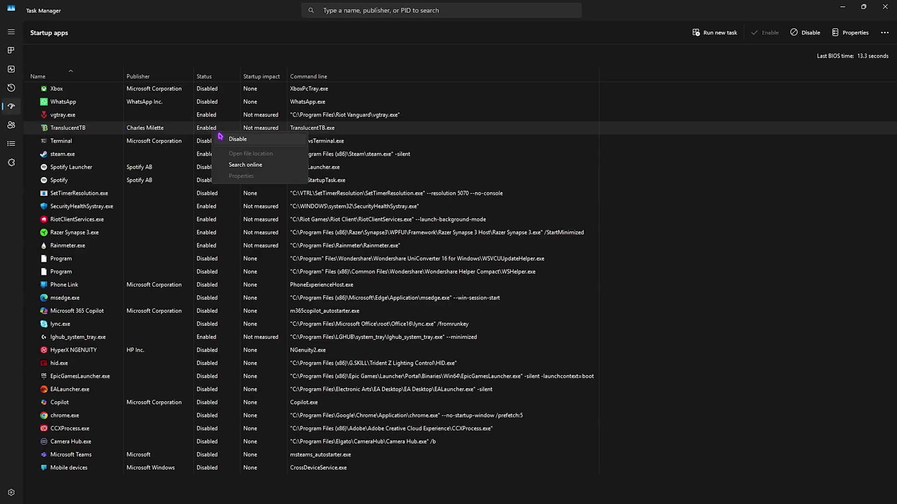
key(Escape)
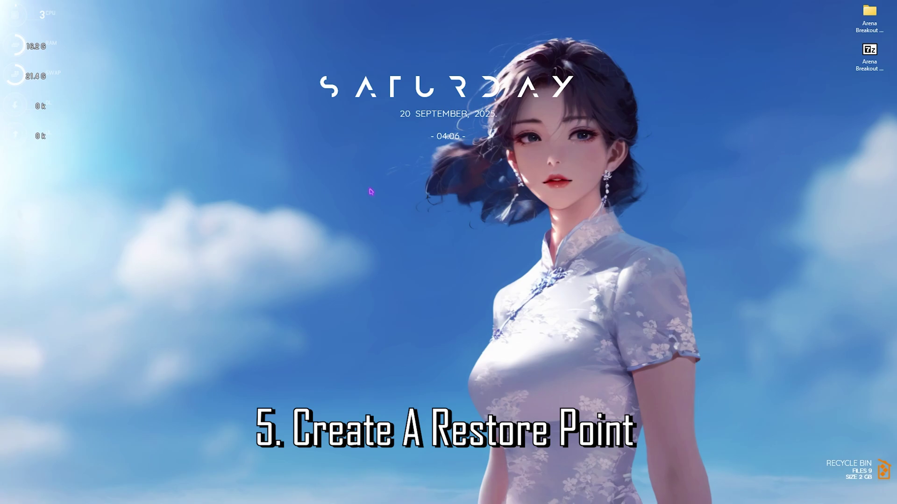
Create a restore point named 'AB' for Local Disk (C:) and close System Properties.
key(super)
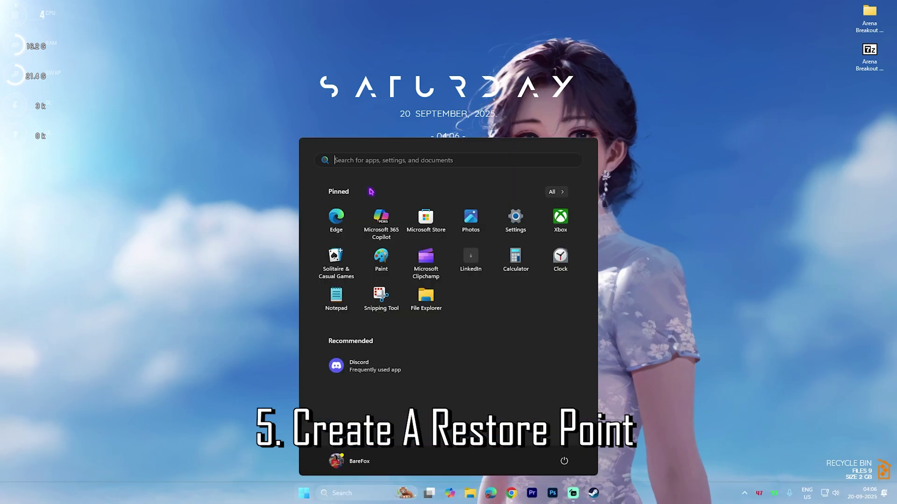
text(create a restore point)
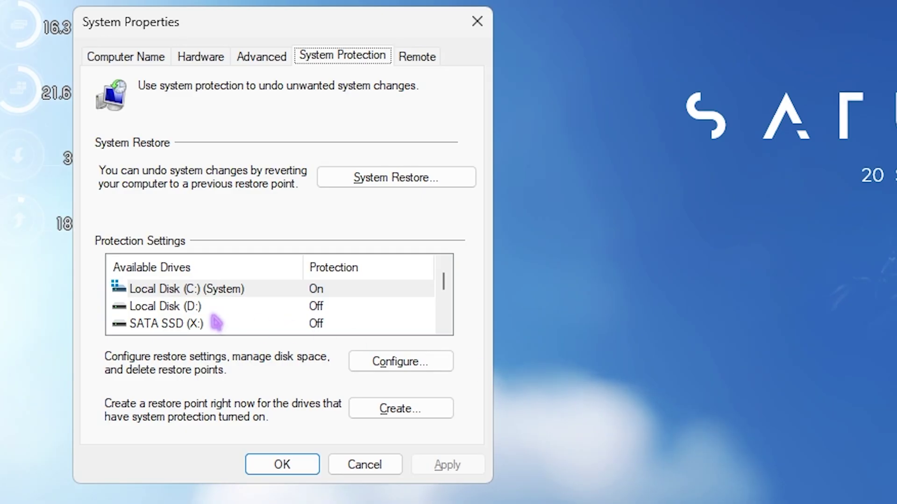
click(104, 166)
click(190, 222)
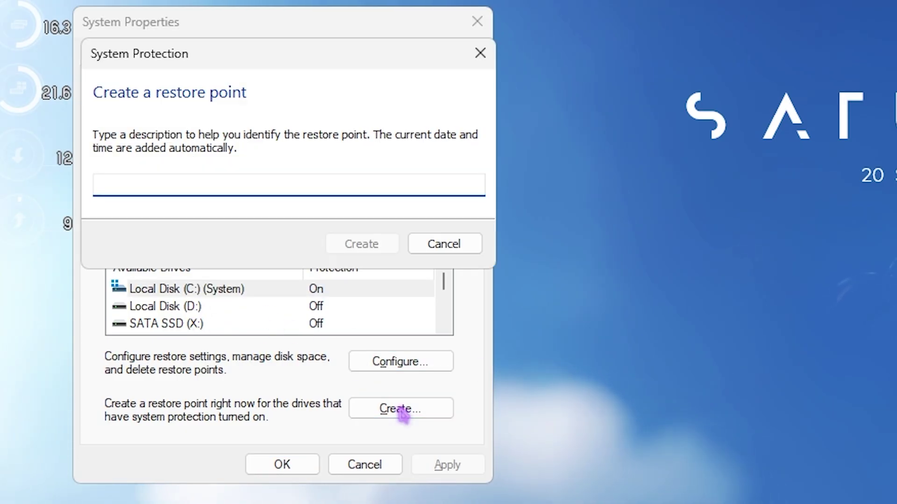
text(ABI)
key(Return)
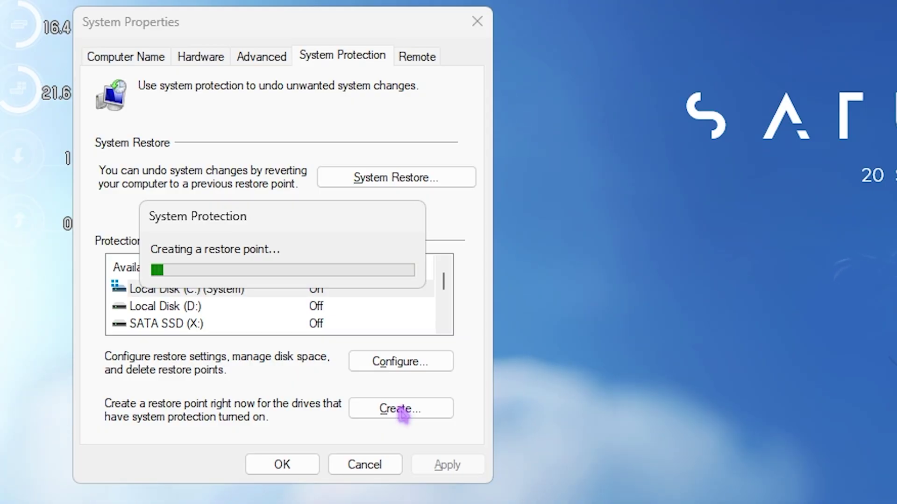
click(405, 262)
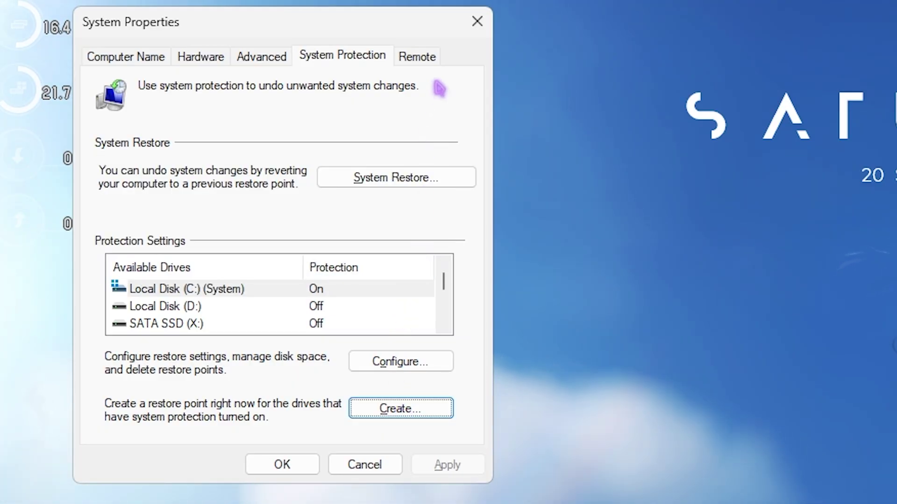
click(476, 22)
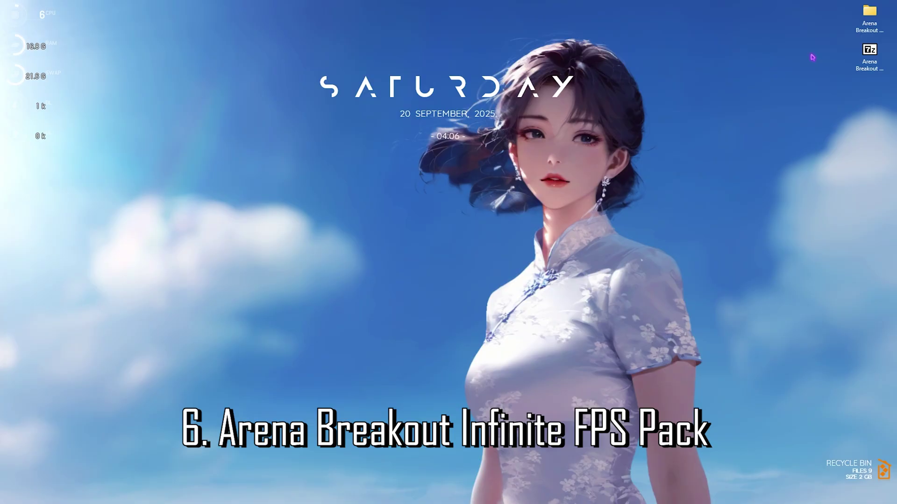
Open the FPS Pack and browse the AMD and INTEL folders in 1- CPU Priority.
double_click(869, 16)
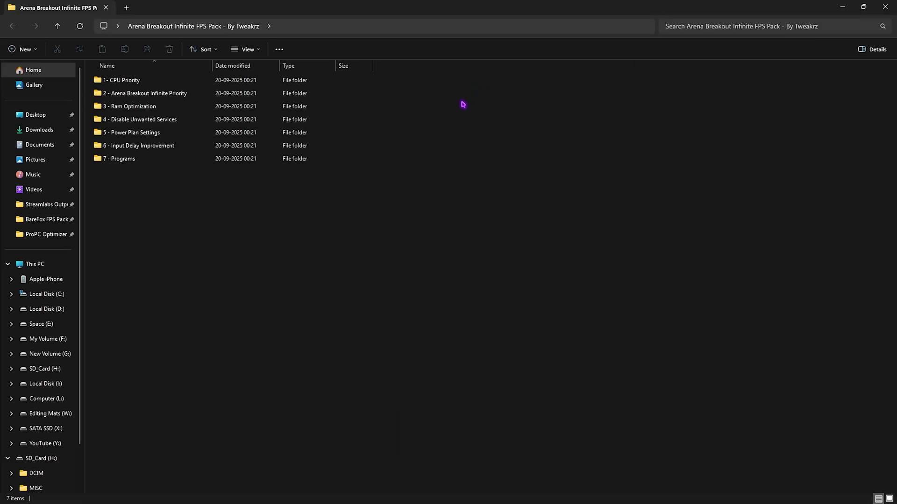
drag(128, 194, 131, 77)
click(131, 194)
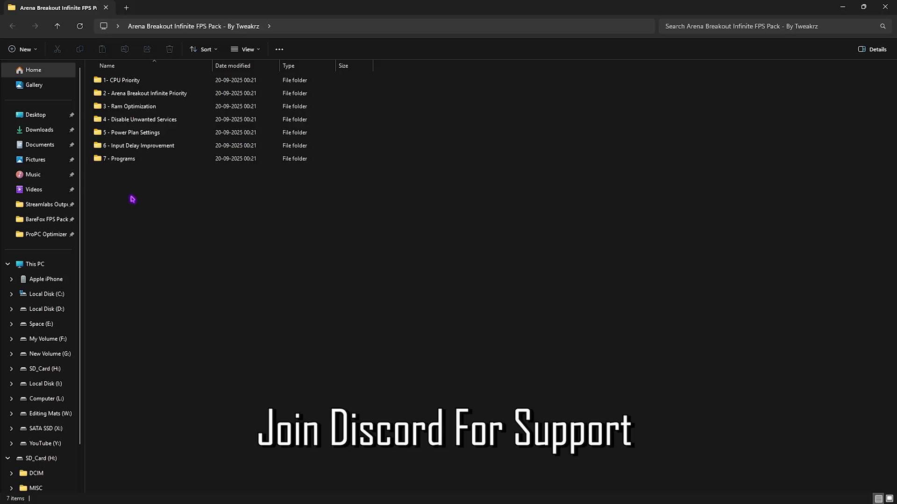
double_click(125, 82)
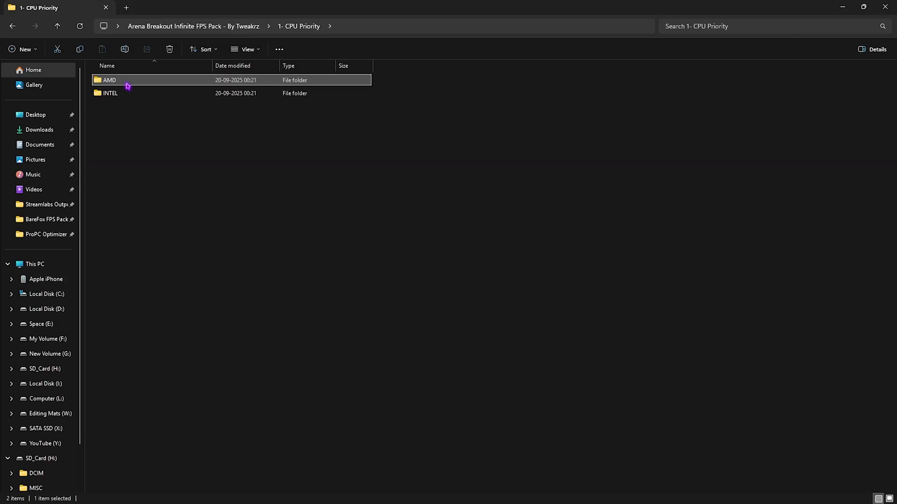
double_click(128, 86)
click(8, 29)
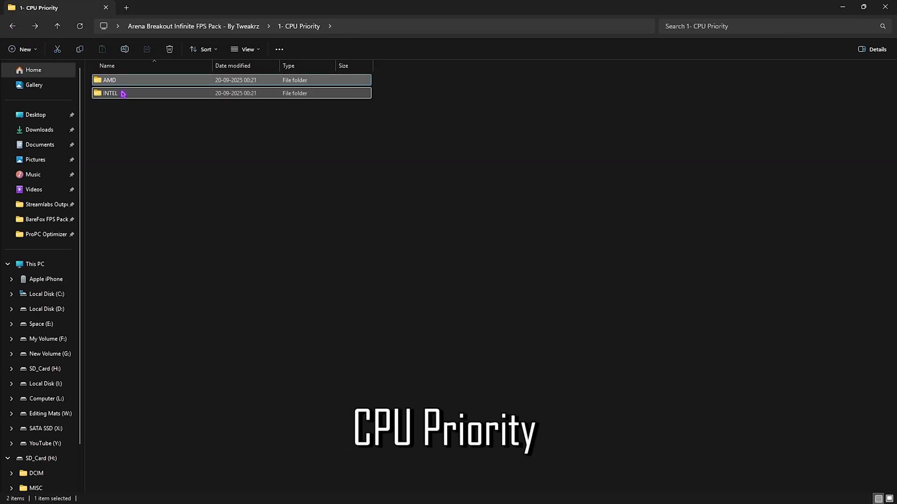
double_click(115, 92)
click(12, 27)
Revisit the AMD and INTEL tweaks, then return to the FPS pack folder.
double_click(146, 85)
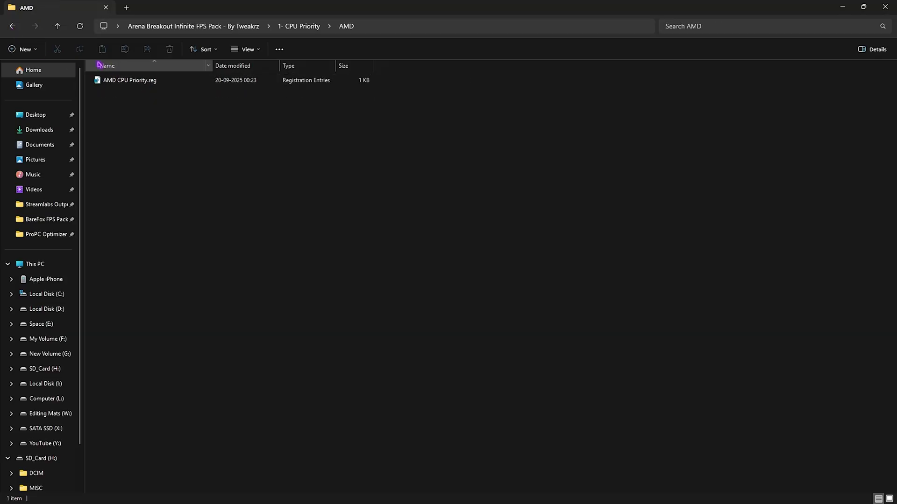
click(12, 27)
click(112, 94)
double_click(113, 96)
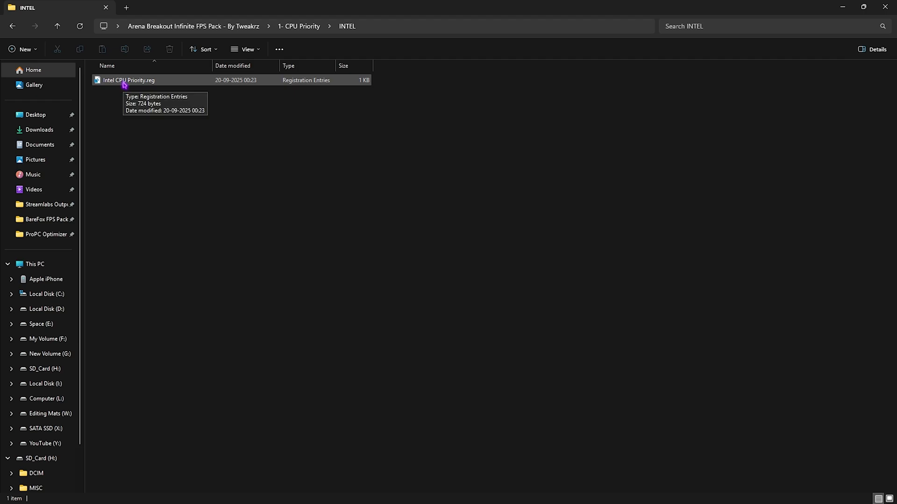
click(13, 27)
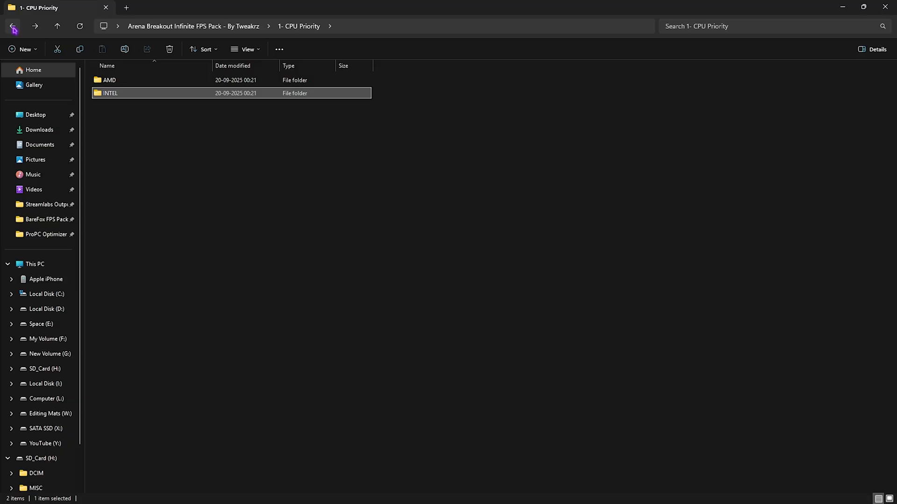
click(13, 27)
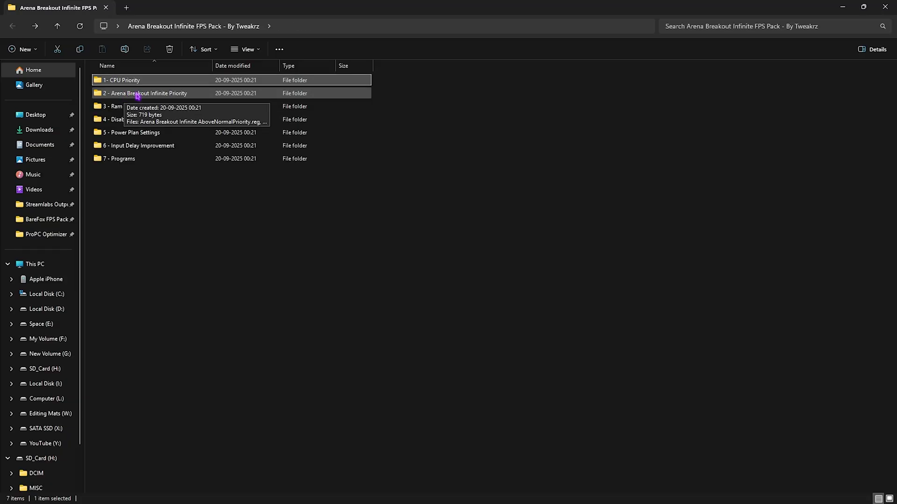
View 2 - Arena Breakout Infinite Priority, then open 3 - Ram Optimization.
double_click(128, 93)
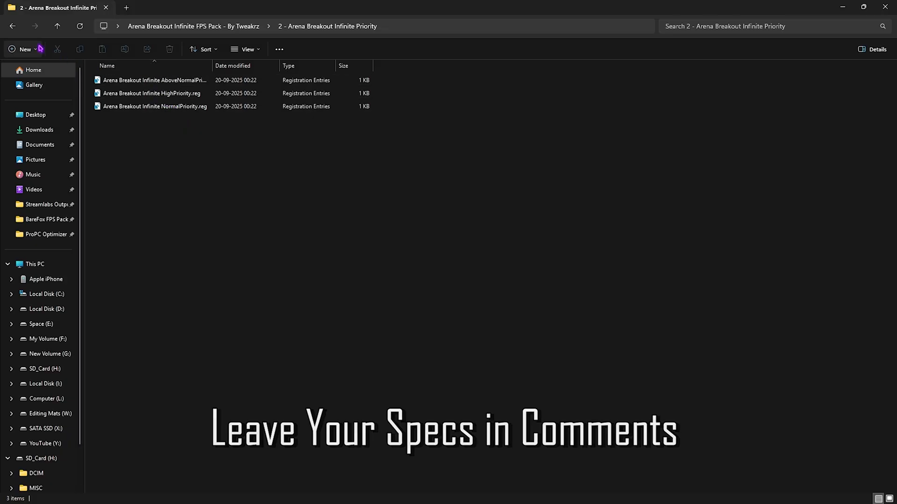
click(13, 26)
double_click(141, 106)
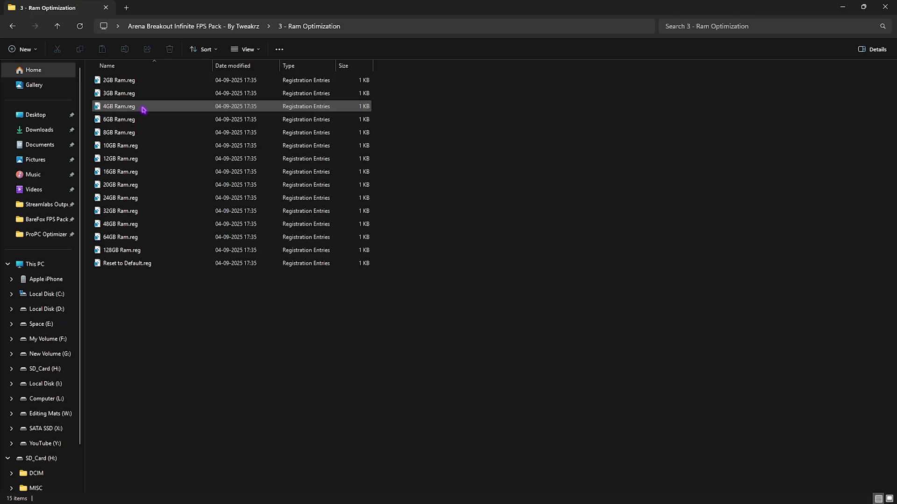
Review the 32GB Ram.reg and Reset to Default.reg tweaks, then go back.
click(132, 212)
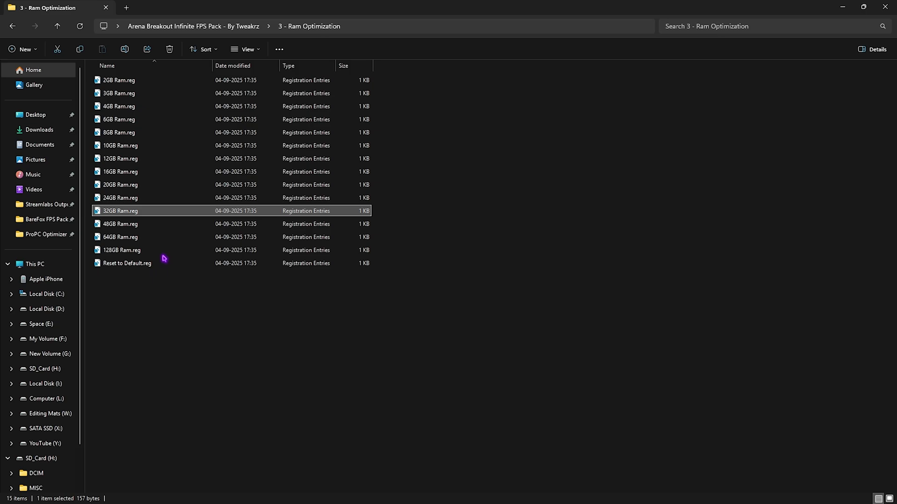
click(136, 266)
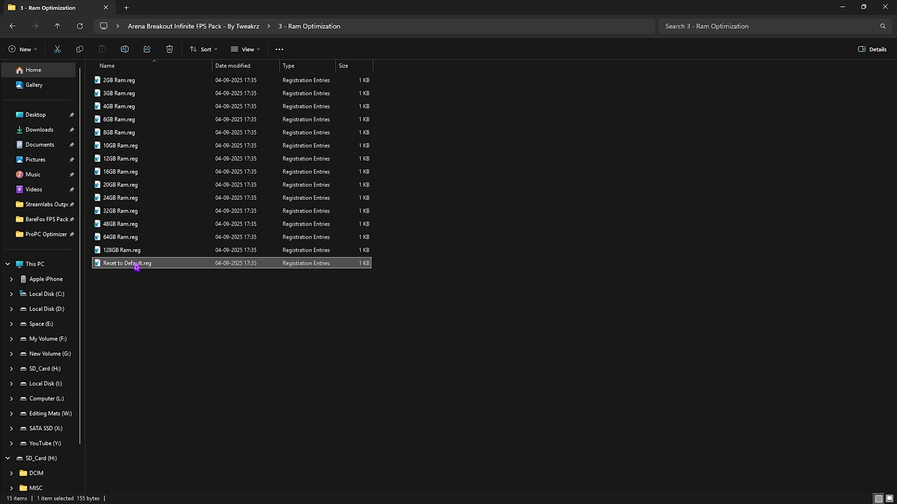
key(alt+Left)
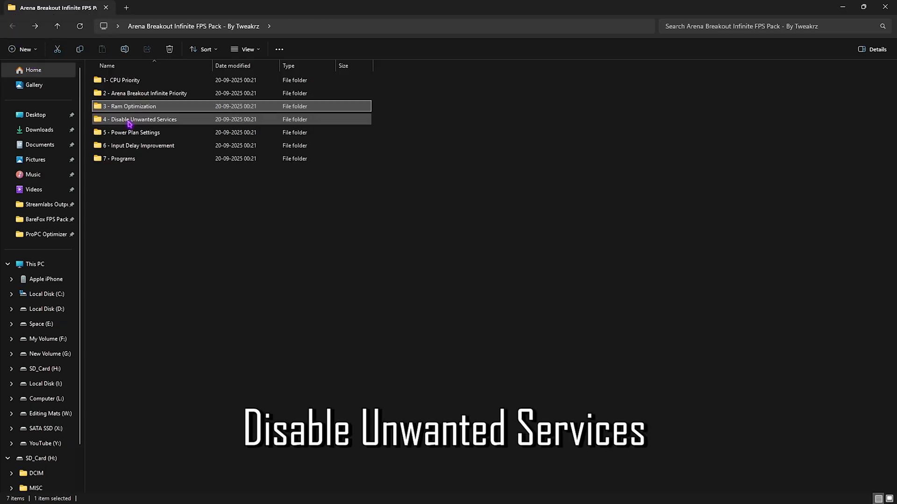
Look over the six files in 4 - Disable Unwanted Services, then return to the pack folder.
double_click(129, 121)
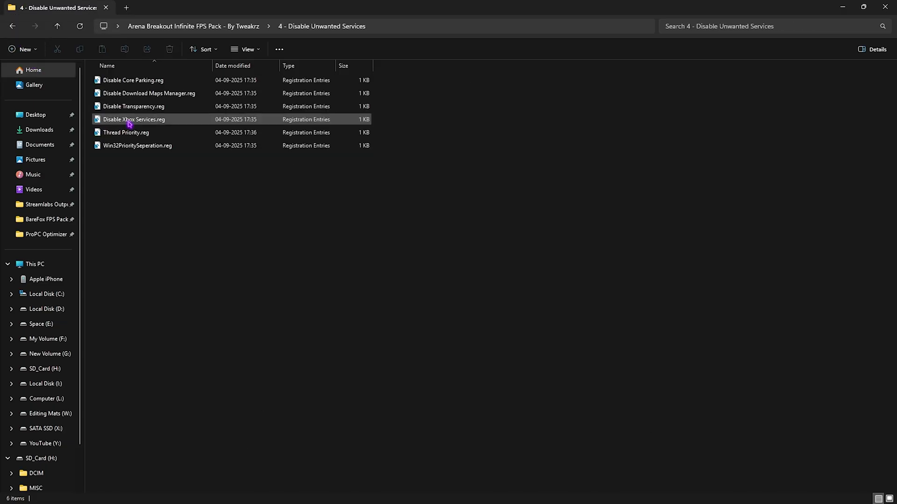
drag(139, 173, 139, 84)
click(146, 196)
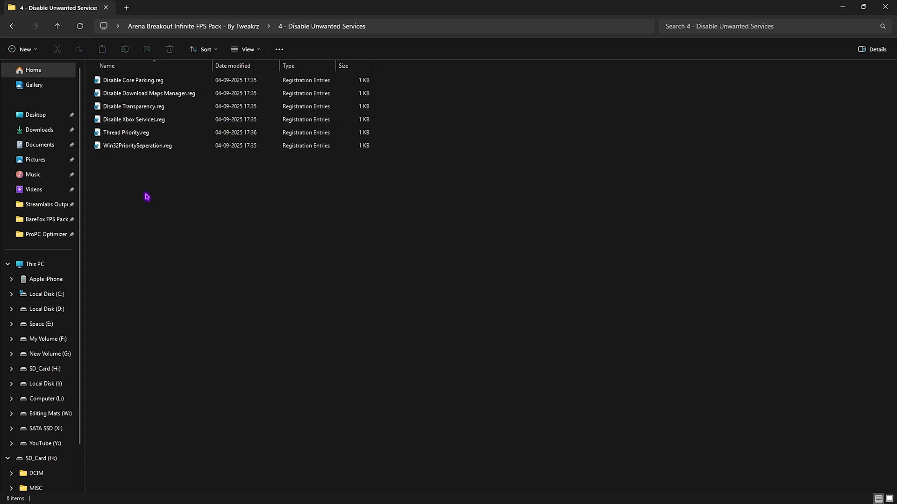
right_click(147, 197)
click(155, 172)
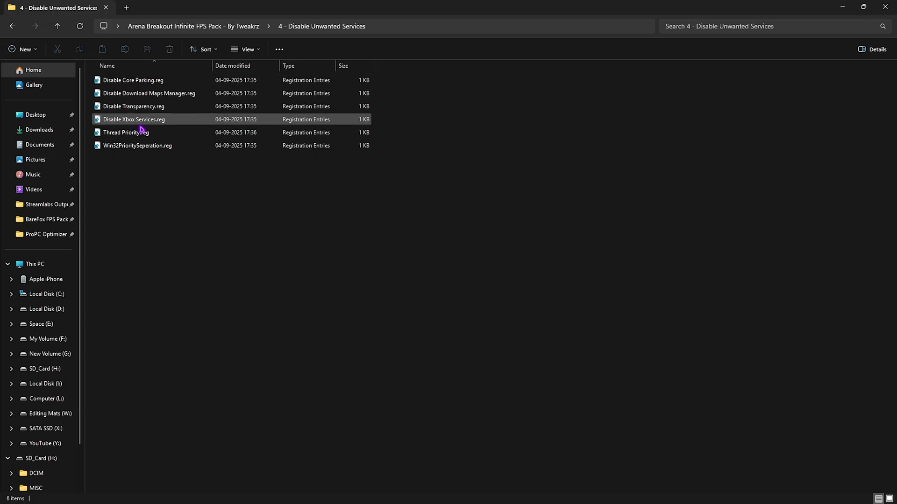
click(18, 28)
Open 5 - Power Plan Settings and inspect the Ultimate Performance import file without running it.
double_click(132, 132)
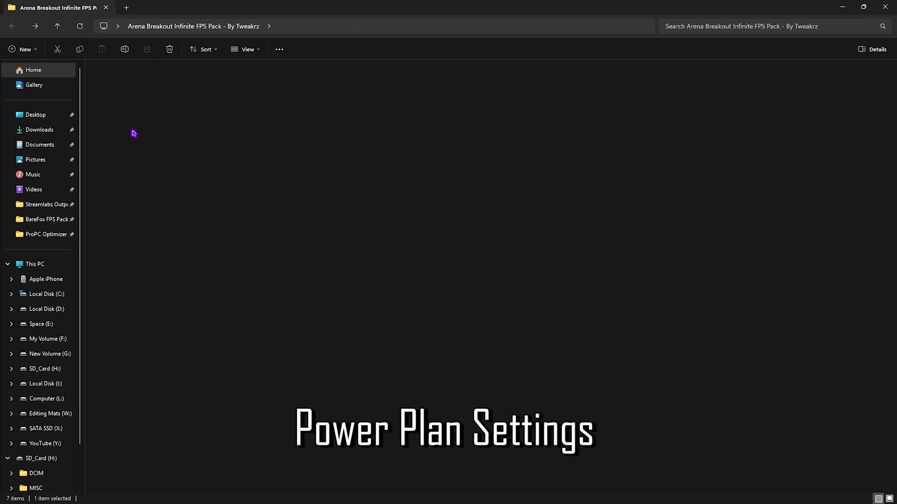
click(143, 85)
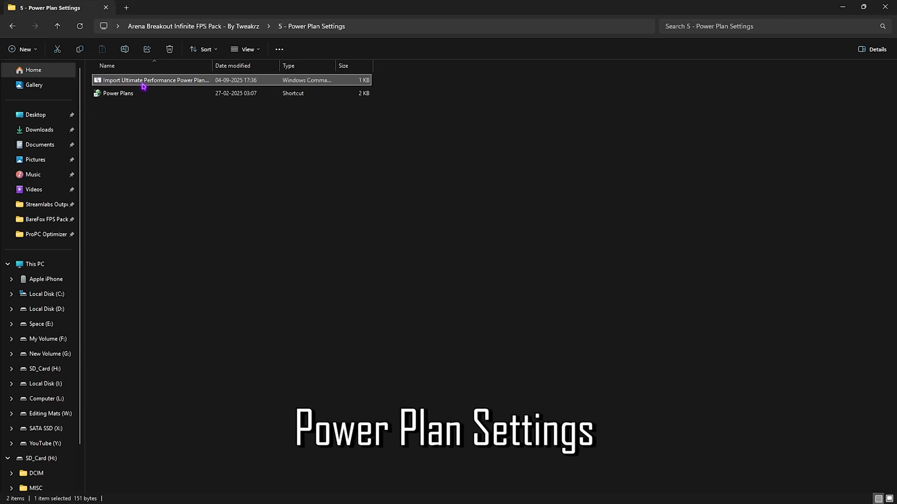
right_click(185, 83)
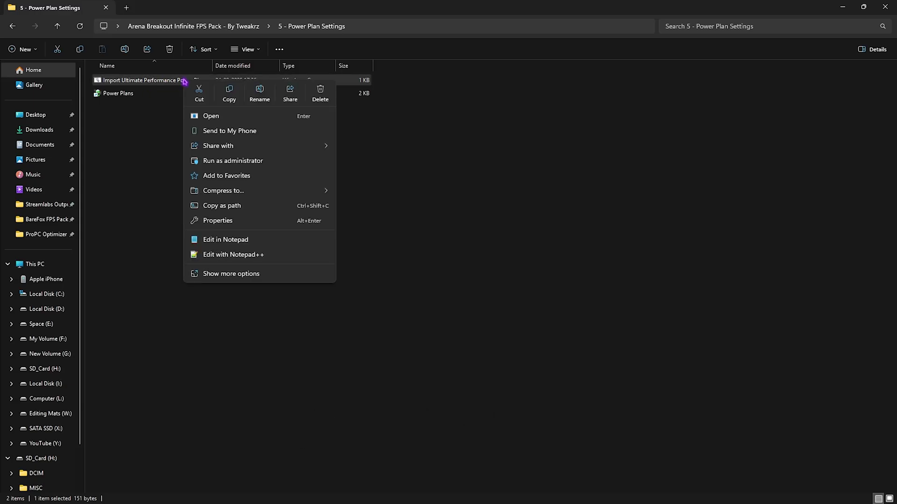
click(171, 160)
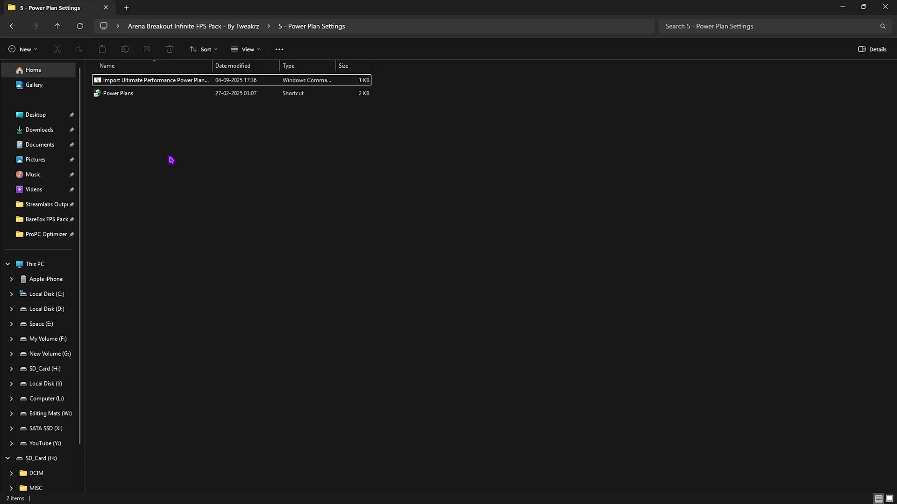
Check in Power Options that Ultimate Performance is active, then select 6 - Input Delay Improvement.
double_click(116, 95)
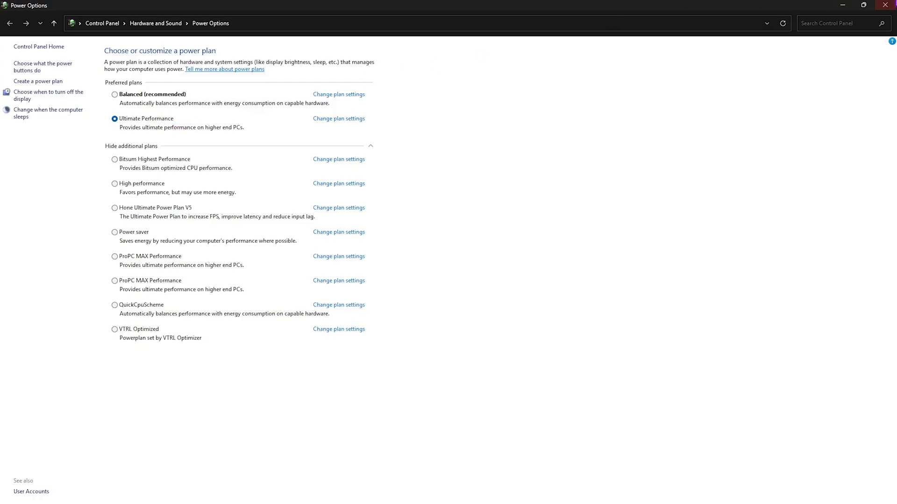
click(885, 4)
click(138, 149)
Open 6 - Input Delay Improvement and look through the Keyboard Latency Fix folder.
double_click(138, 148)
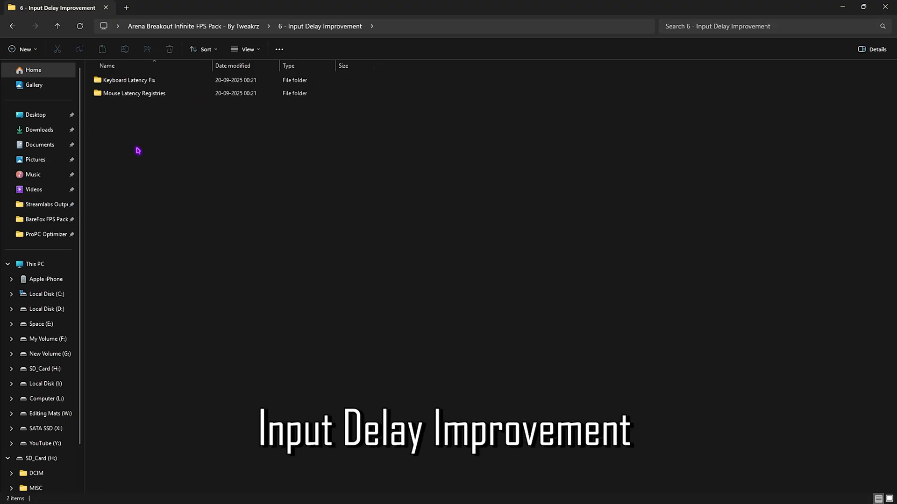
click(126, 85)
double_click(127, 83)
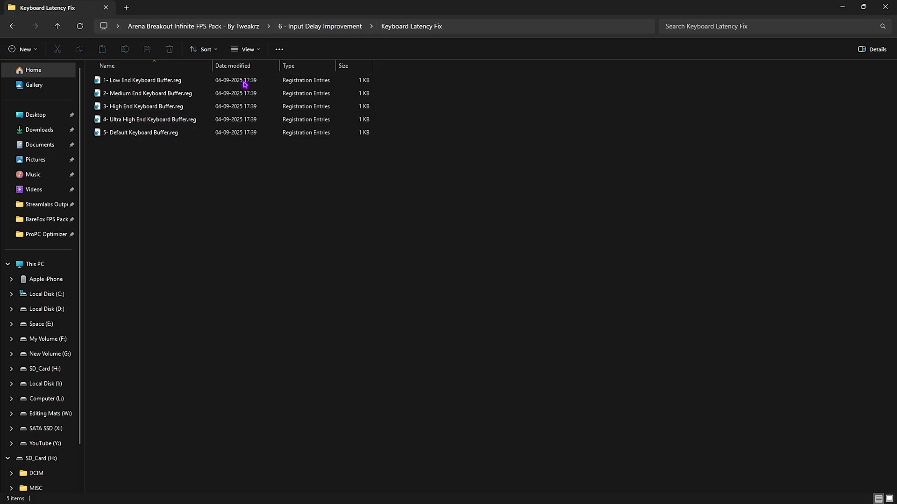
click(312, 26)
Read Fix Mouse Curve.reg from Mouse Latency Registries in Notepad, then return to the FPS pack folder.
click(155, 96)
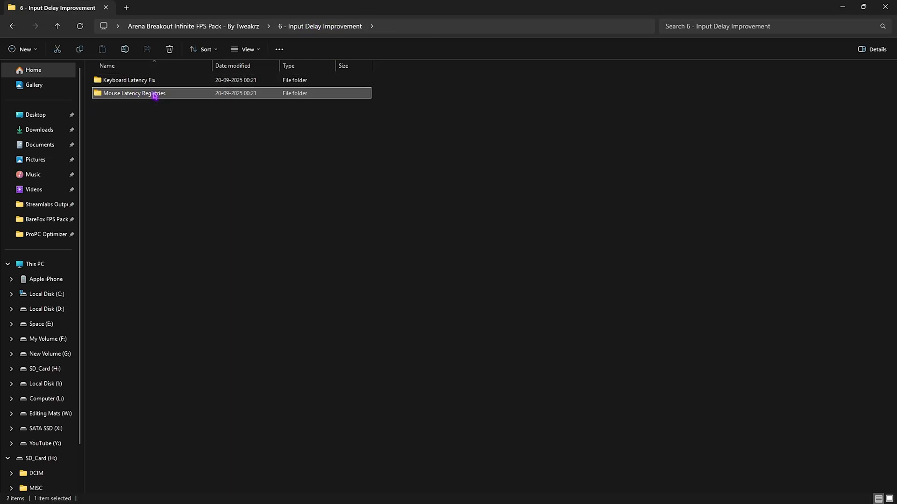
double_click(155, 95)
click(134, 82)
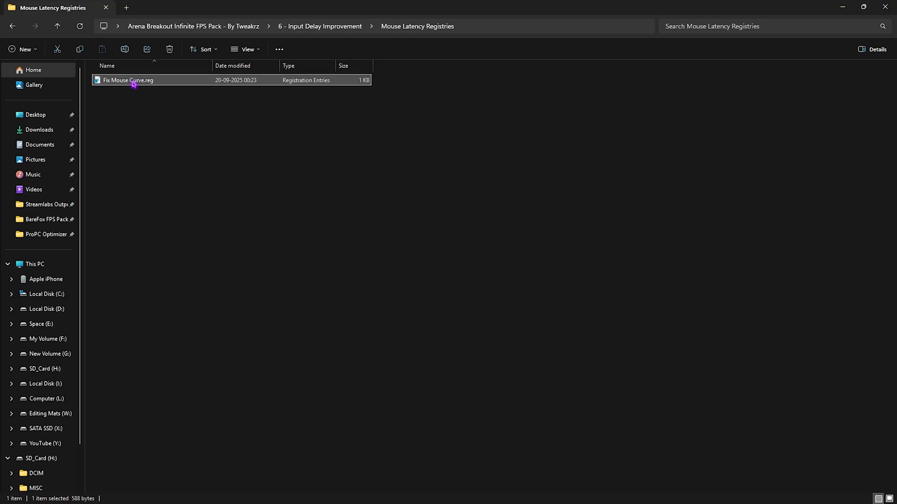
right_click(134, 83)
click(177, 240)
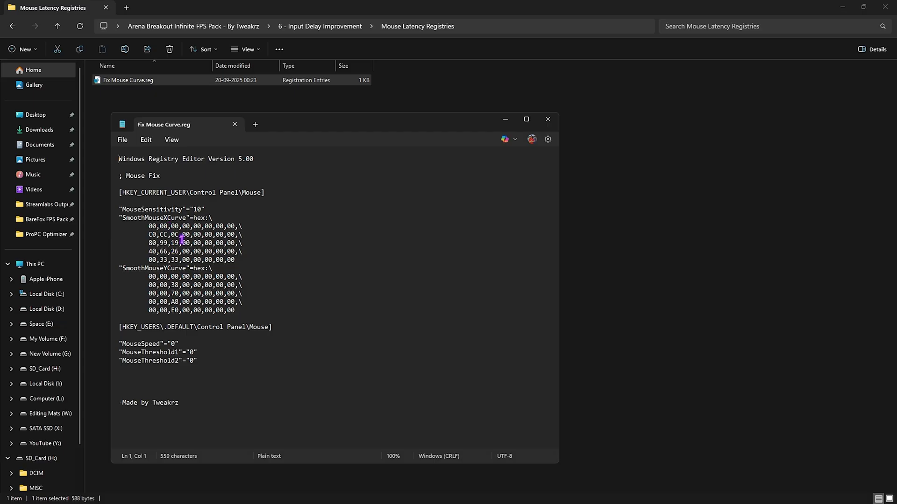
click(235, 125)
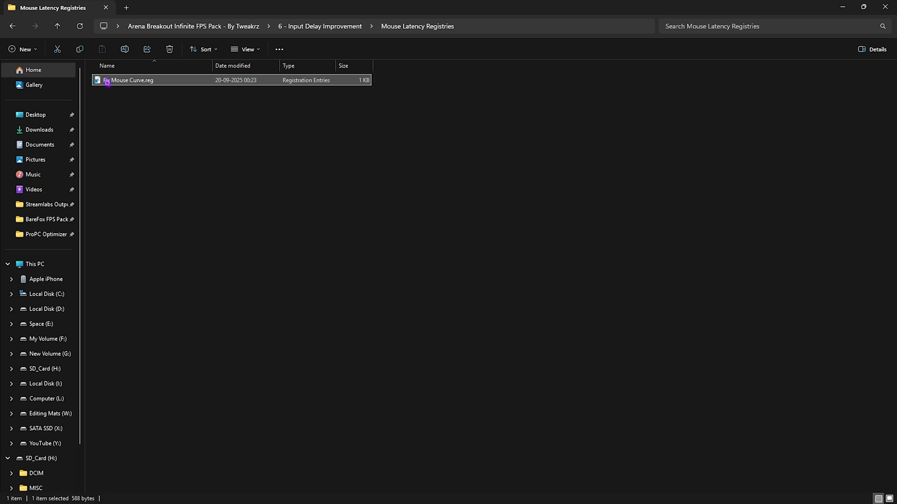
click(189, 27)
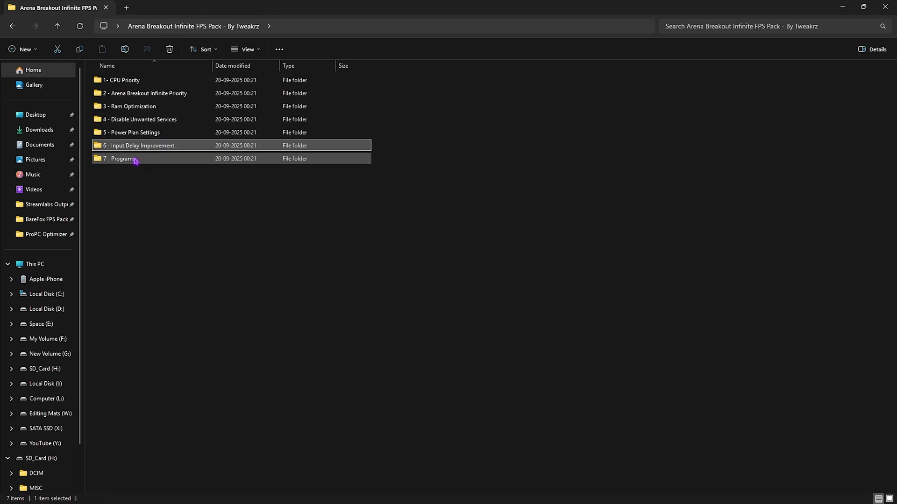
Run Clean Temporary Files.bat from 7 - Programs as administrator and confirm deleting all temp files.
double_click(134, 160)
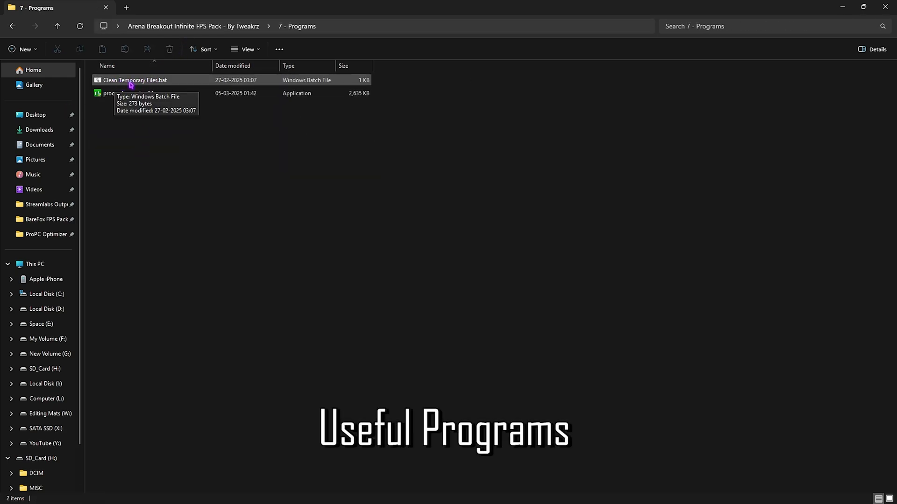
right_click(151, 83)
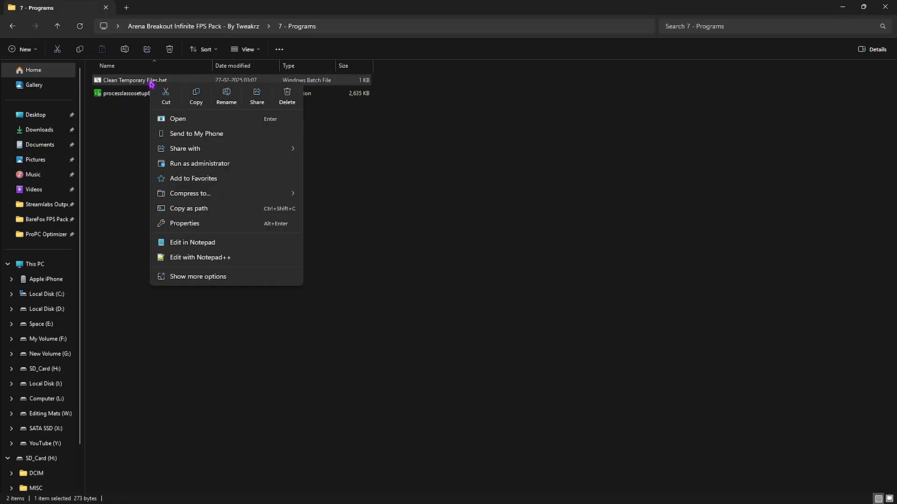
click(195, 163)
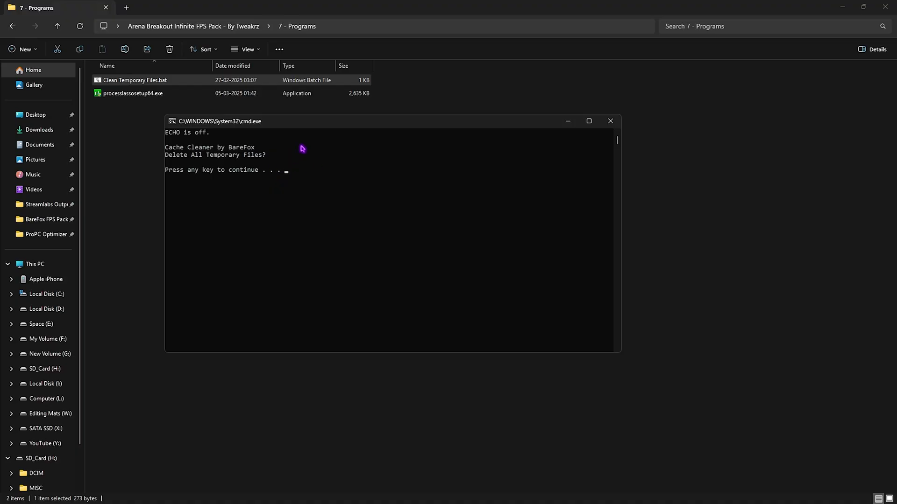
key(Return)
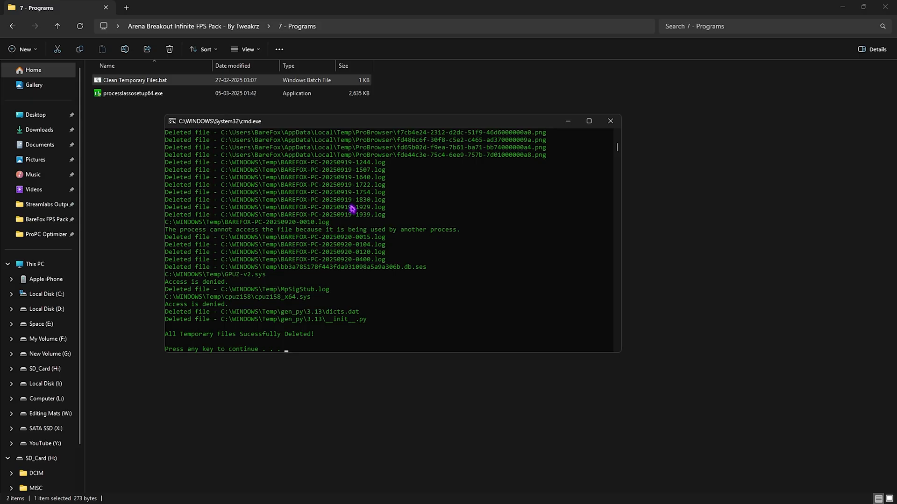
key(Return)
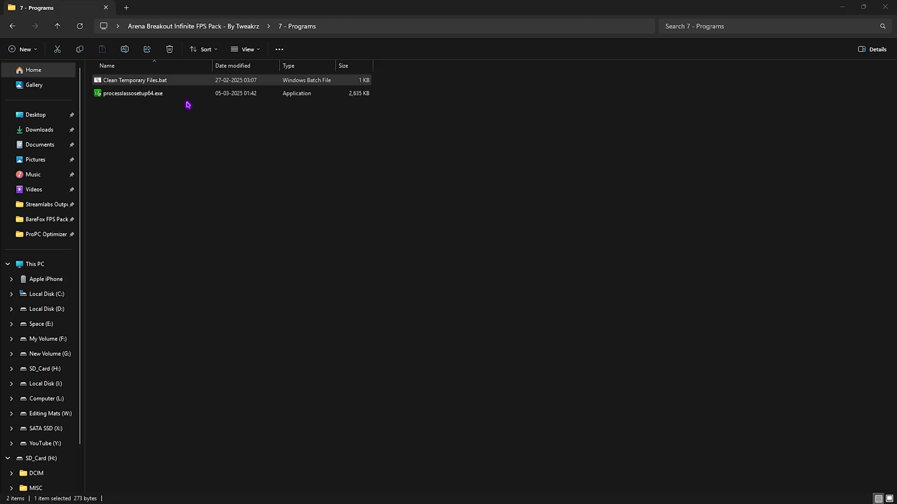
Launch Process Lasso and set the Arena Breakout launcher's current CPU priority to High.
key(super)
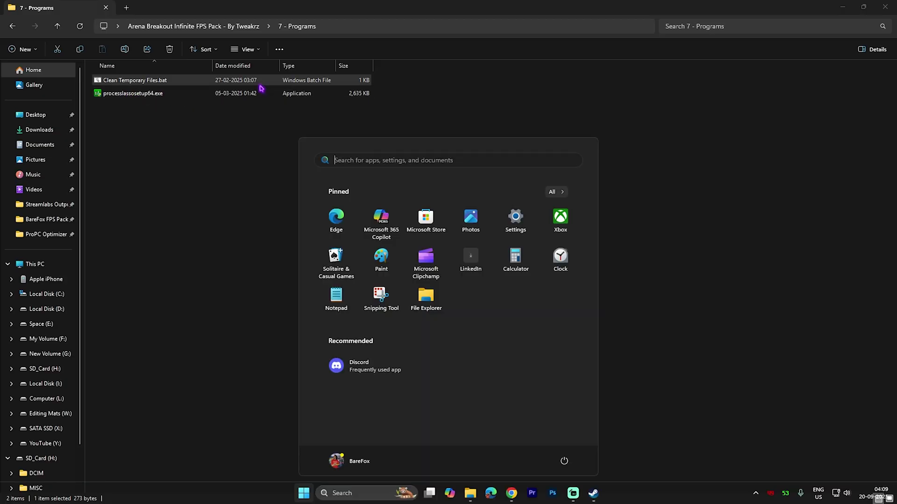
text(proc)
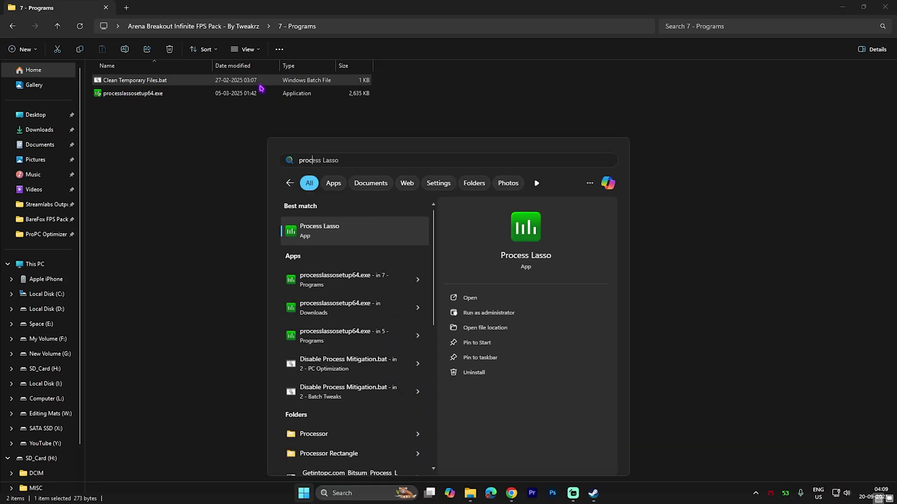
key(Return)
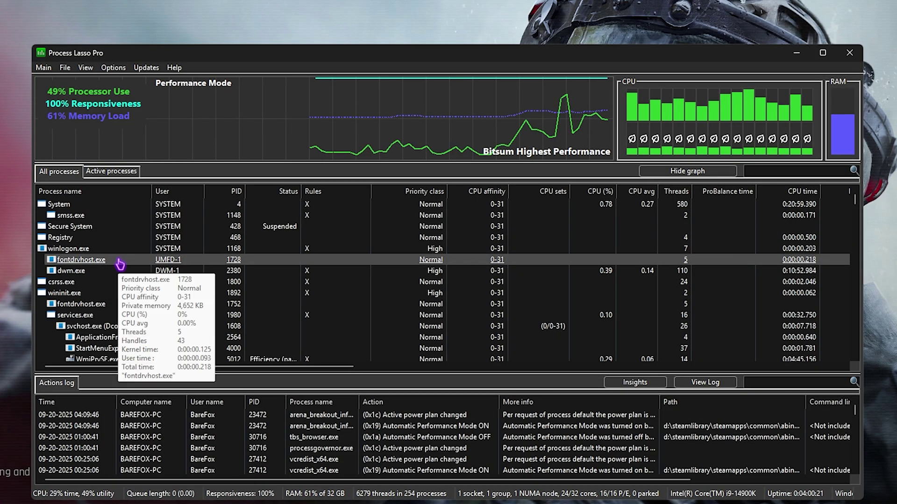
scroll(140, 271, down, 7)
scroll(161, 276, up, 7)
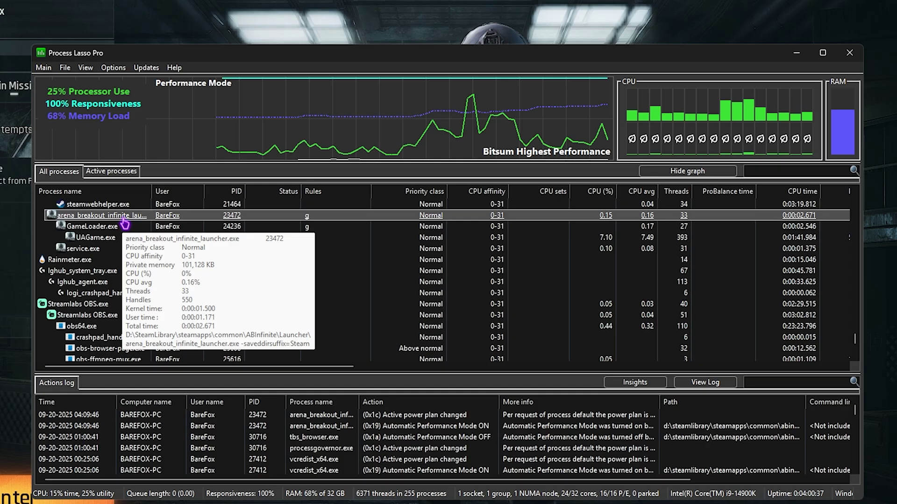
right_click(123, 220)
mouse_move(167, 228)
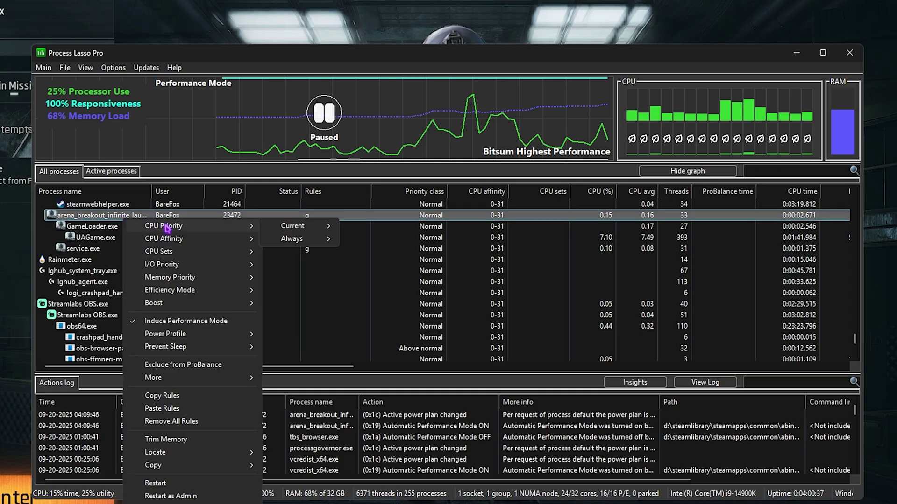
mouse_move(283, 229)
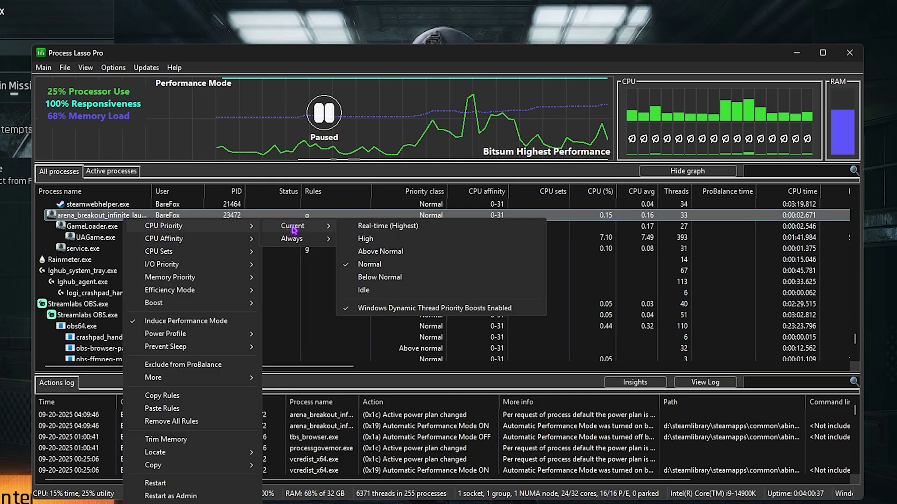
click(365, 239)
Set the UAGame.exe process's current I/O priority to High.
right_click(114, 216)
mouse_move(150, 260)
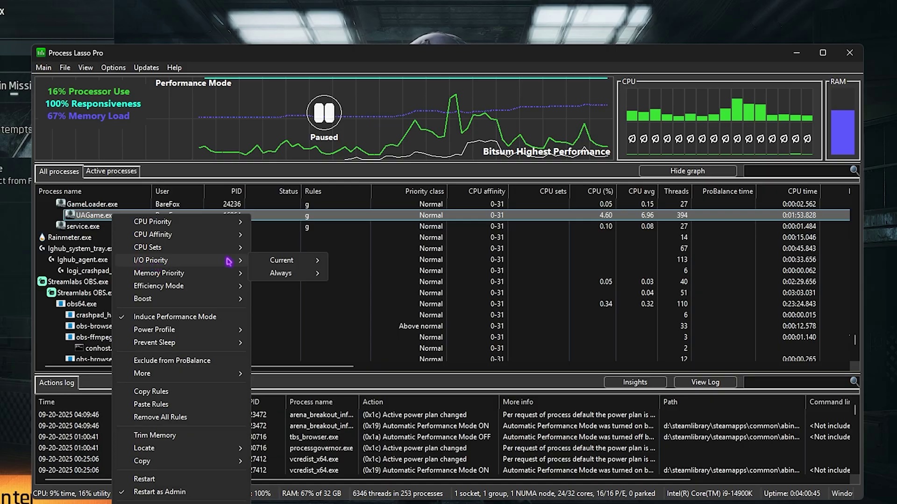
mouse_move(282, 260)
click(348, 261)
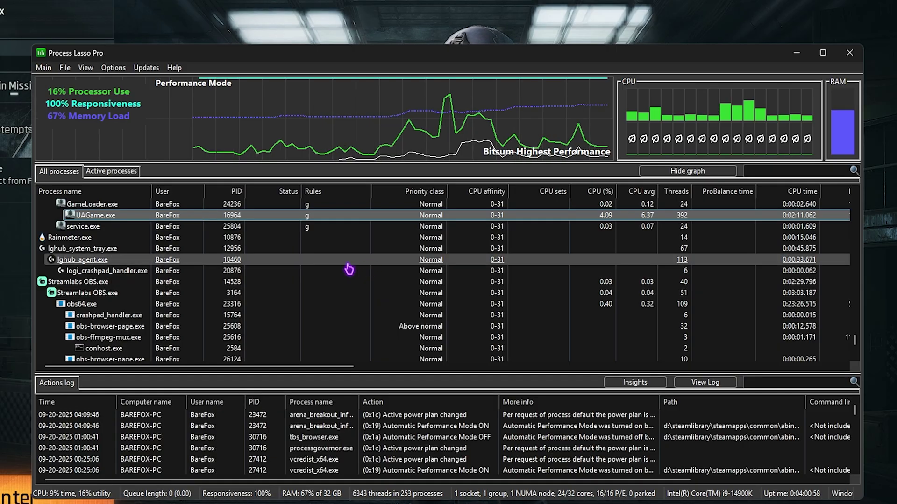
right_click(125, 217)
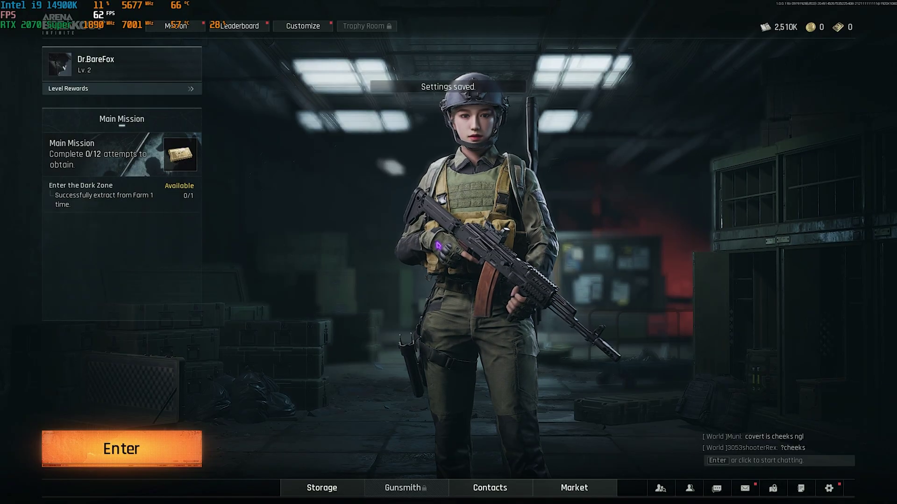
In the game's Image settings, raise Max FPS from 60 to 240.
key(Escape)
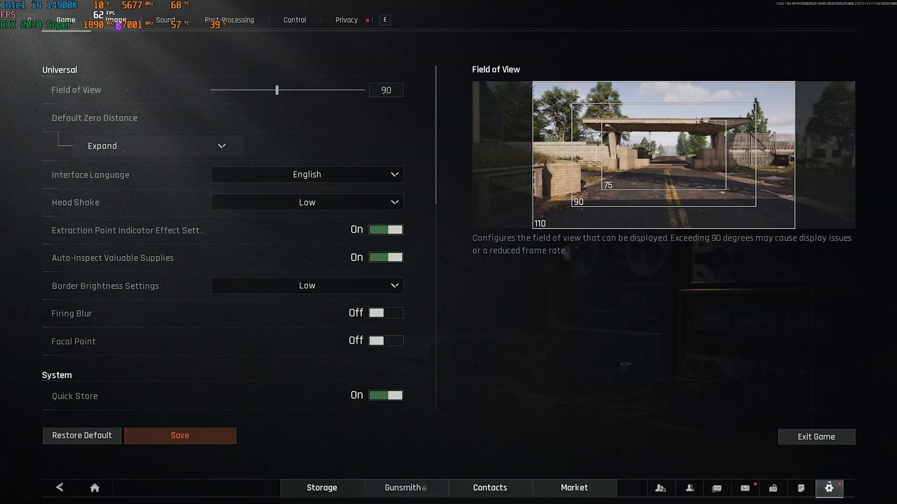
click(115, 24)
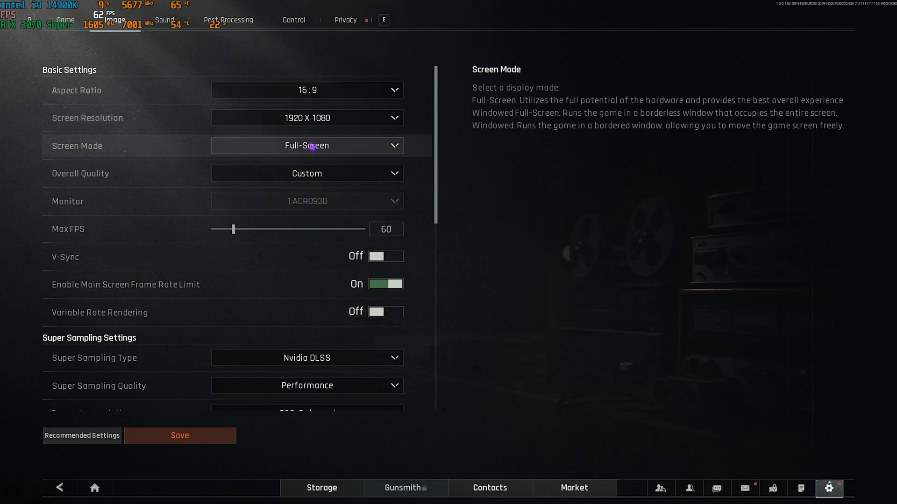
scroll(289, 229, down, 1)
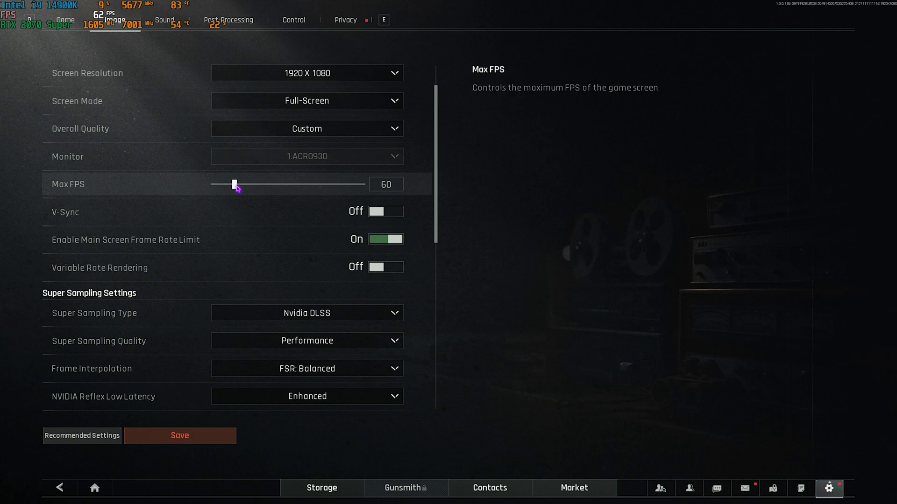
drag(235, 185, 374, 190)
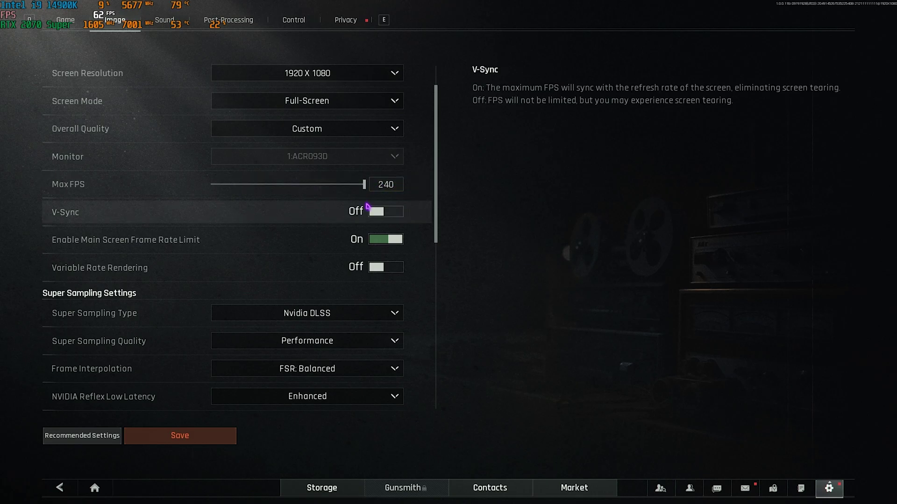
Keep Nvidia DLSS Performance and Reflex Enhanced, and set Frame Interpolation to FSR: Performance.
scroll(164, 283, down, 2)
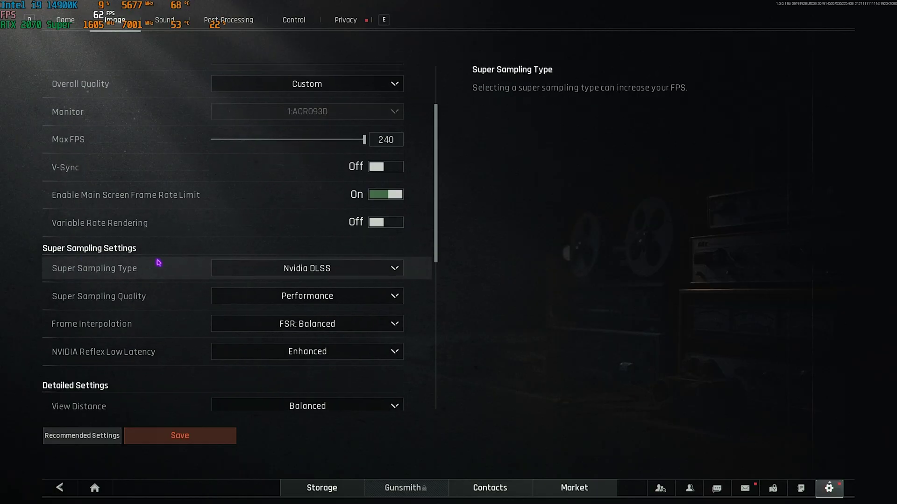
click(341, 272)
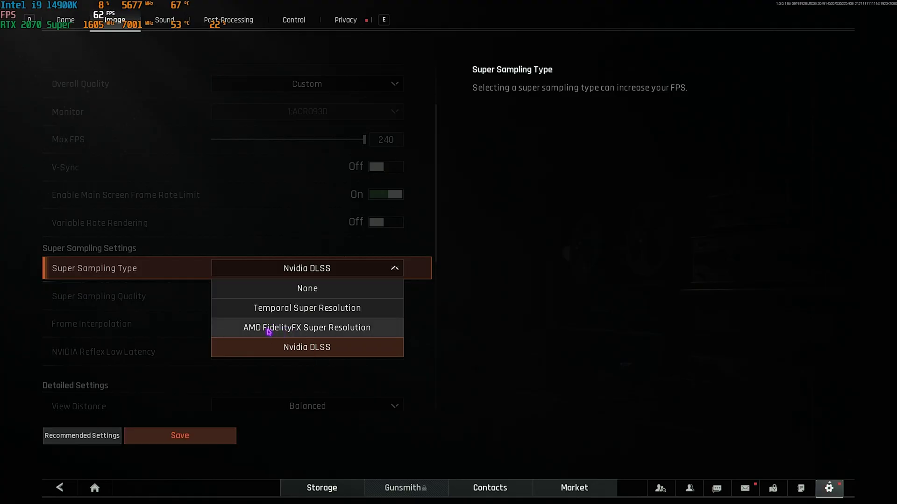
click(518, 308)
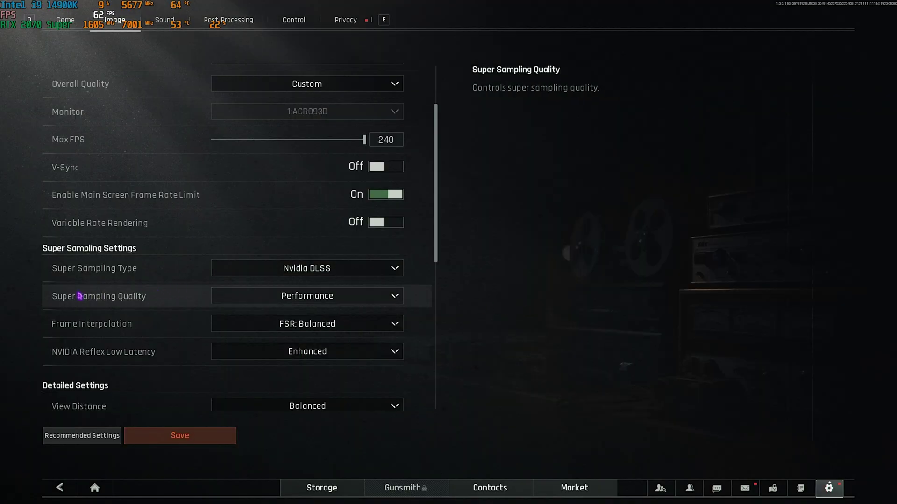
click(275, 298)
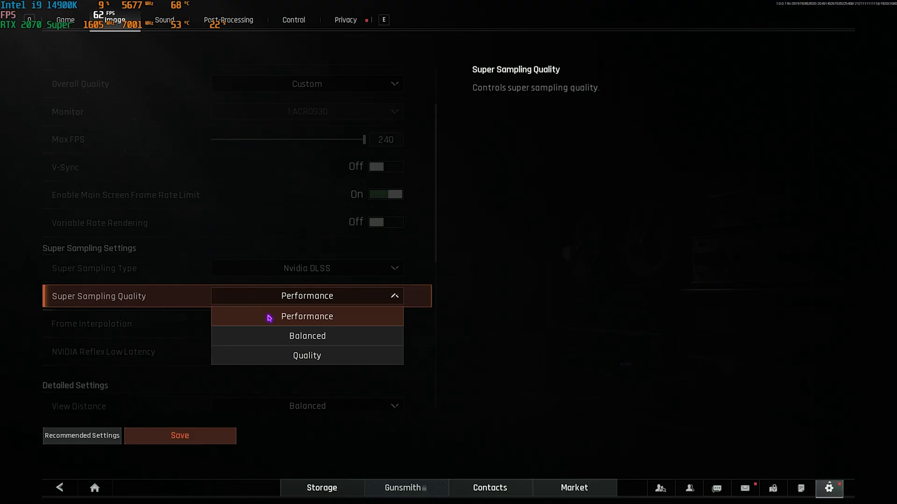
click(201, 309)
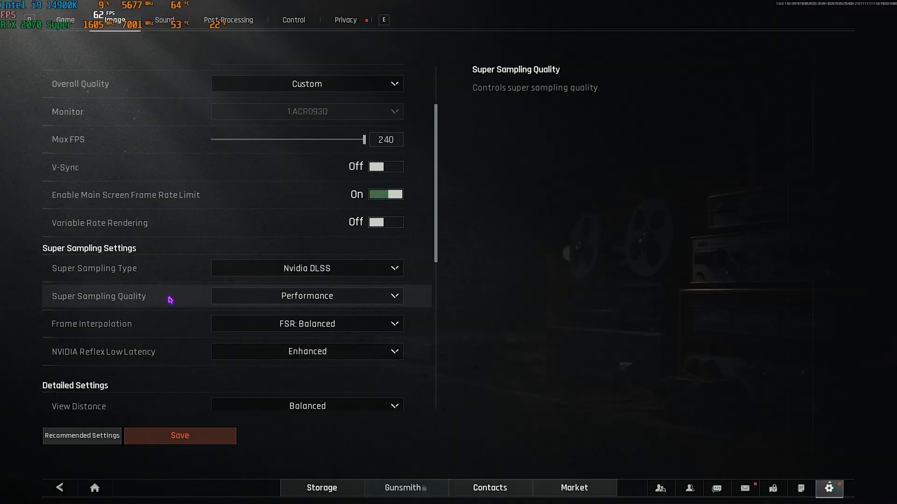
click(292, 323)
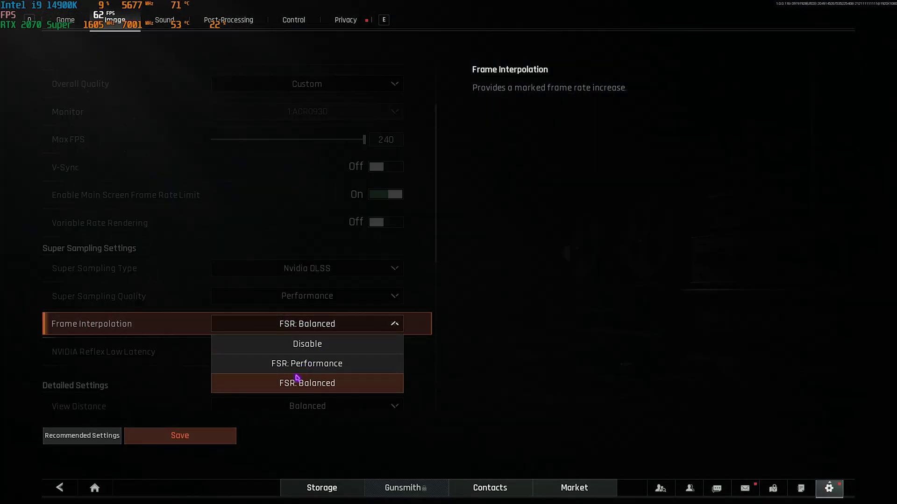
click(322, 367)
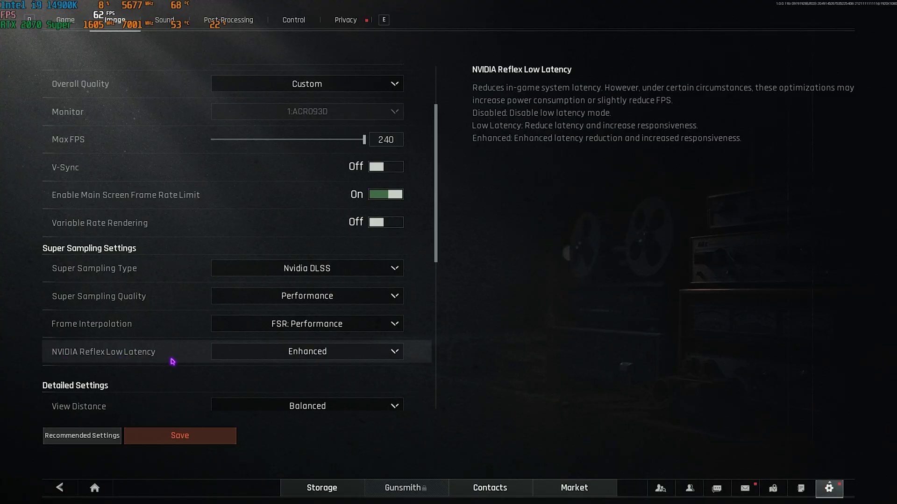
click(314, 353)
click(308, 411)
Save the graphics settings and confirm the save.
scroll(178, 333, down, 5)
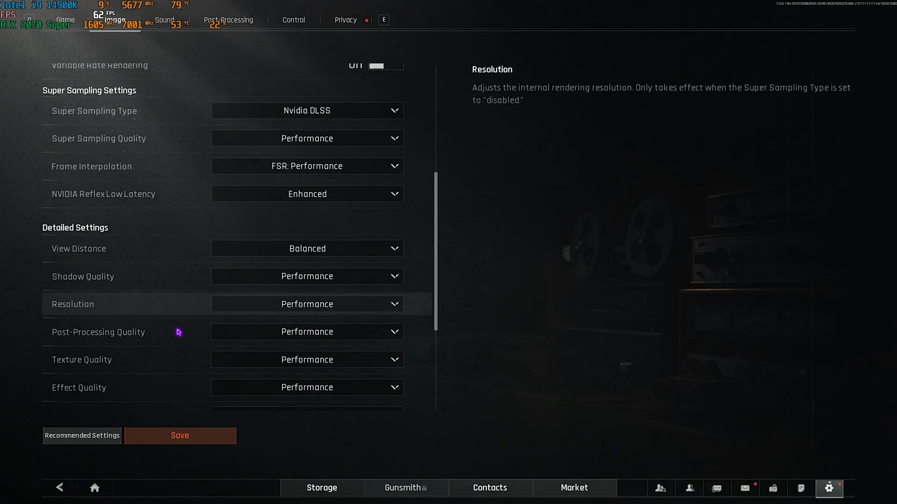
scroll(179, 332, down, 3)
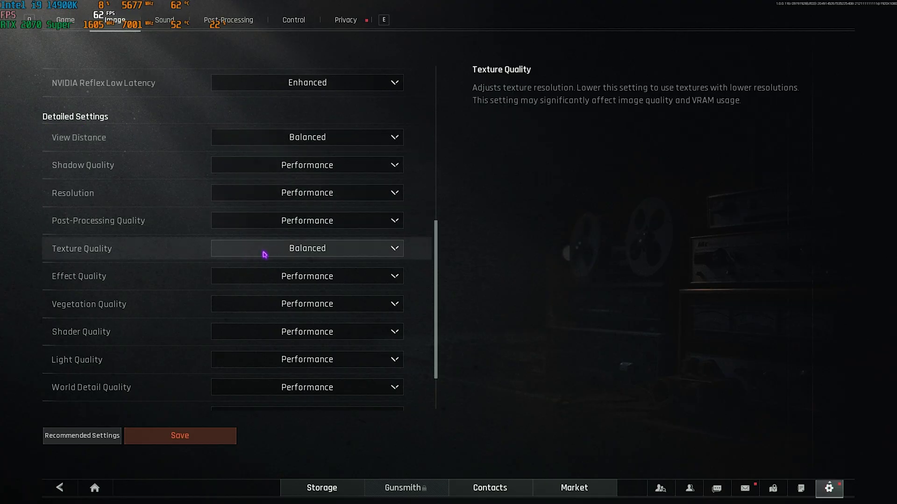
scroll(262, 264, down, 2)
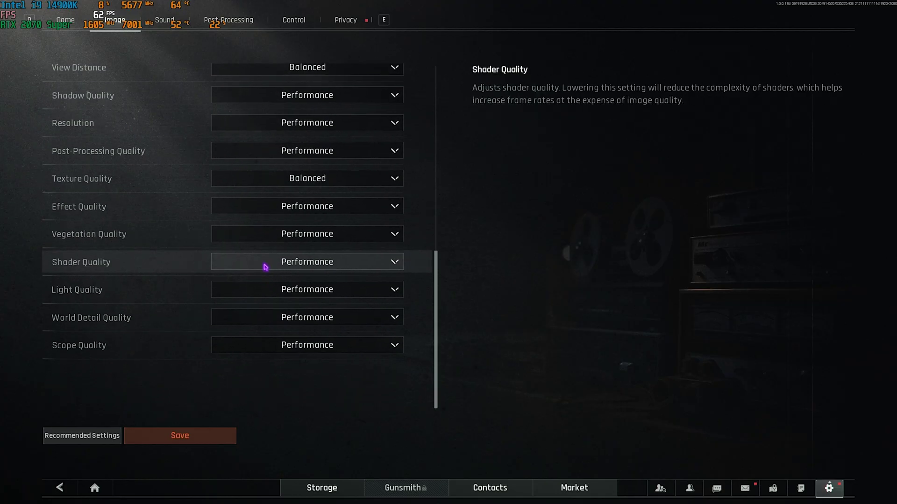
scroll(262, 274, up, 8)
click(187, 435)
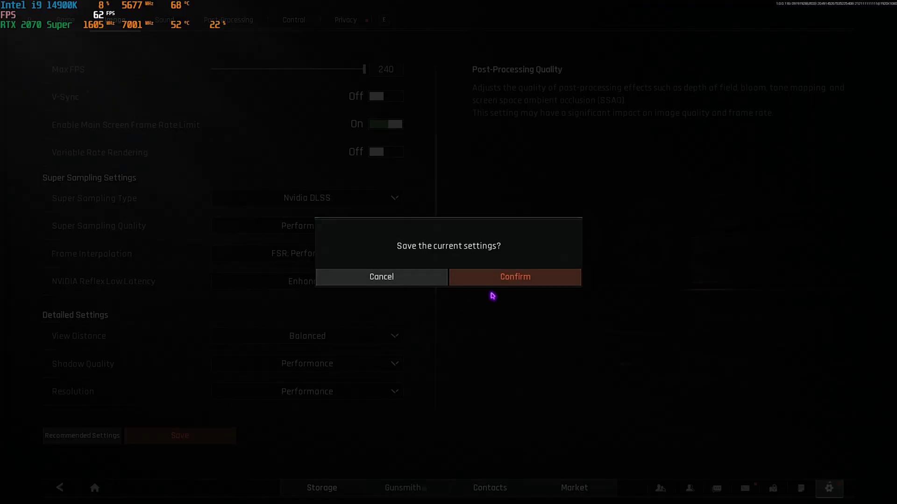
click(519, 277)
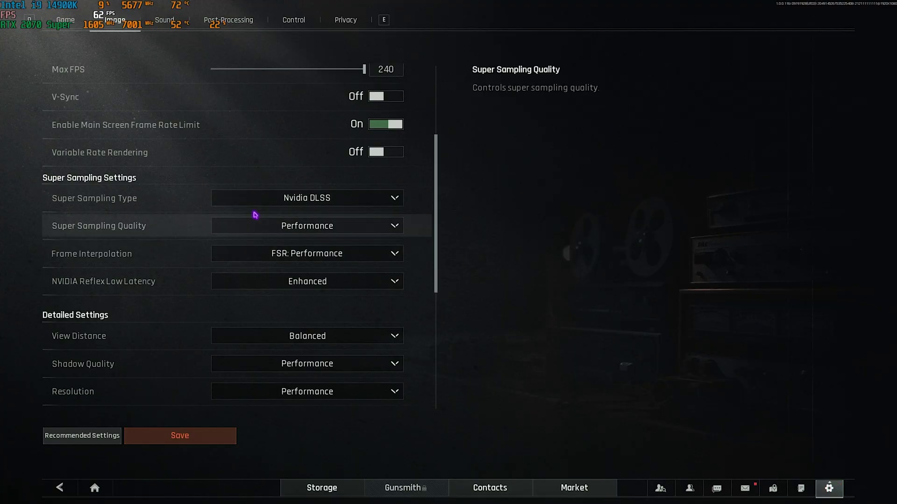
Leave the settings and walk through the forest toward the Farm buildings.
key(Escape)
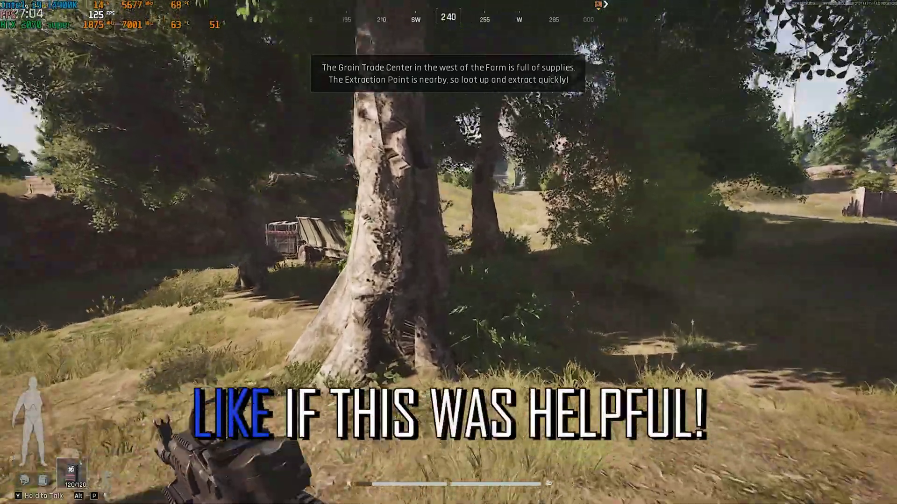
key(w)
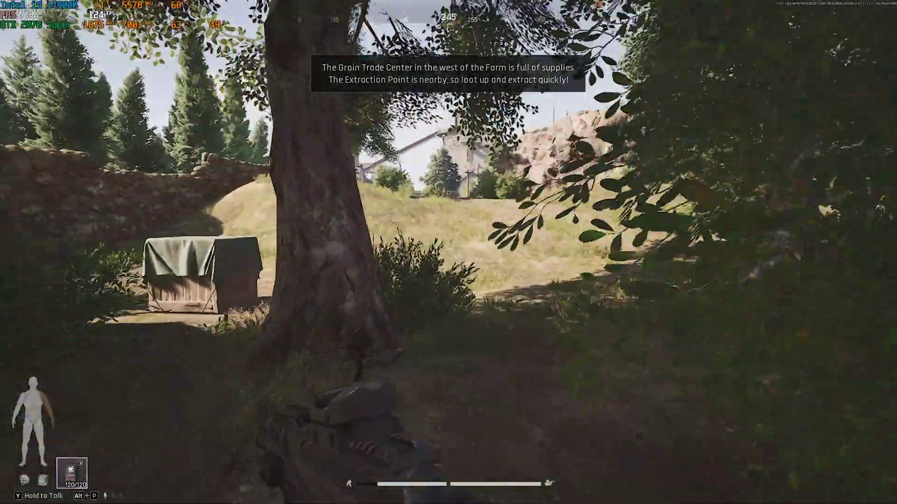
key(w)
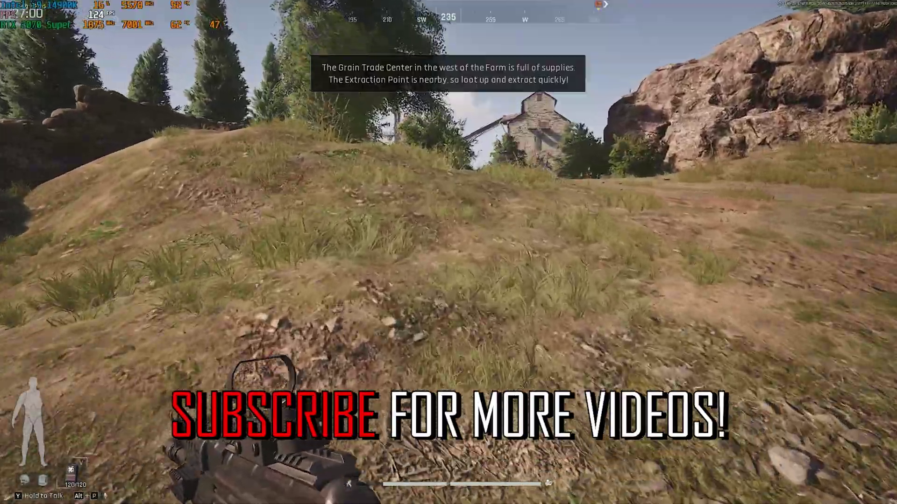
key(w)
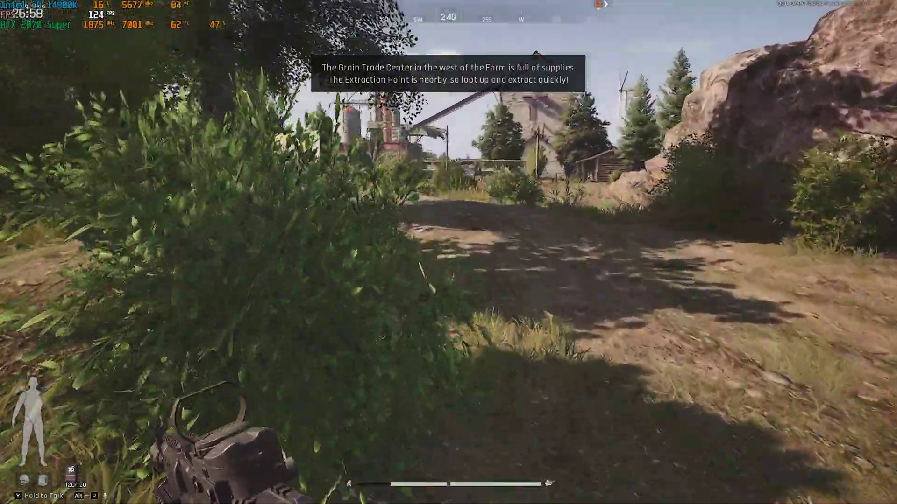
key(w)
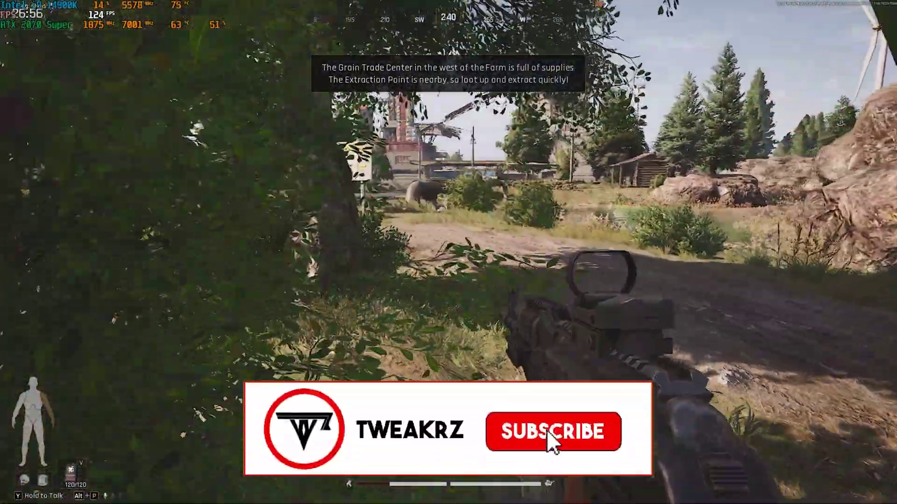
Open the raid map and zoom in around Artificial Lake.
key(m)
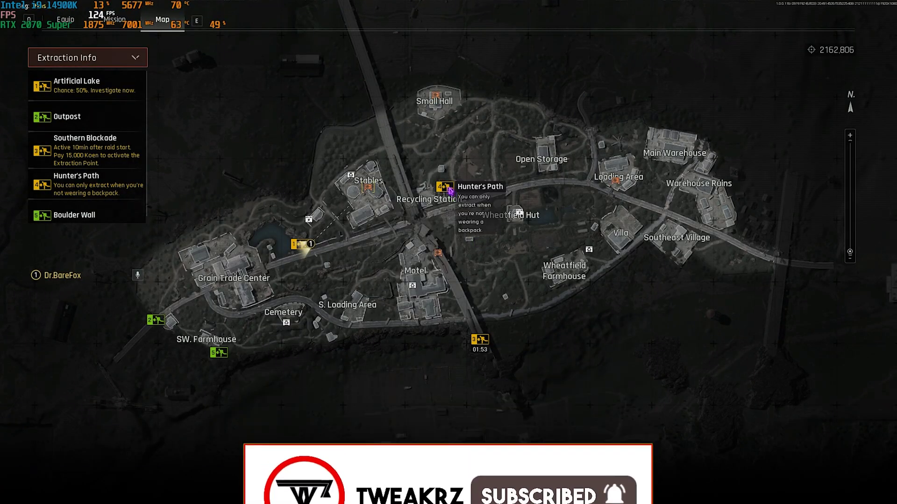
scroll(300, 247, up, 2)
scroll(299, 248, up, 2)
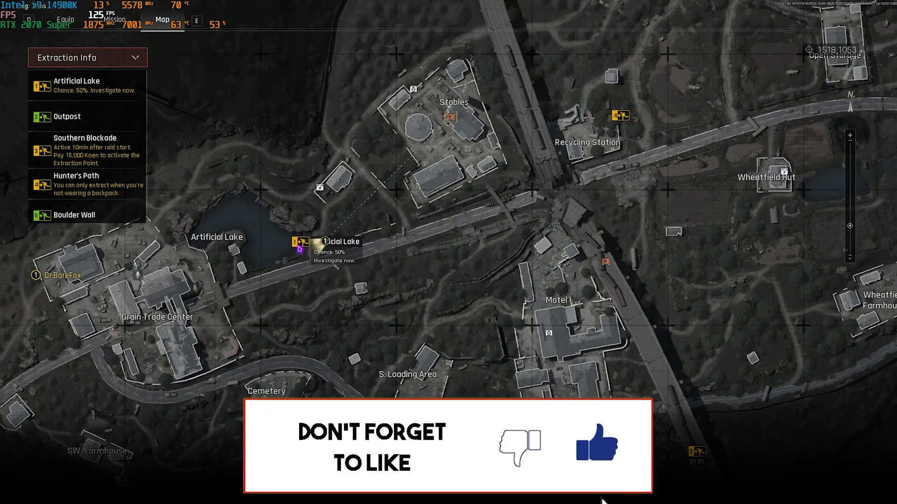